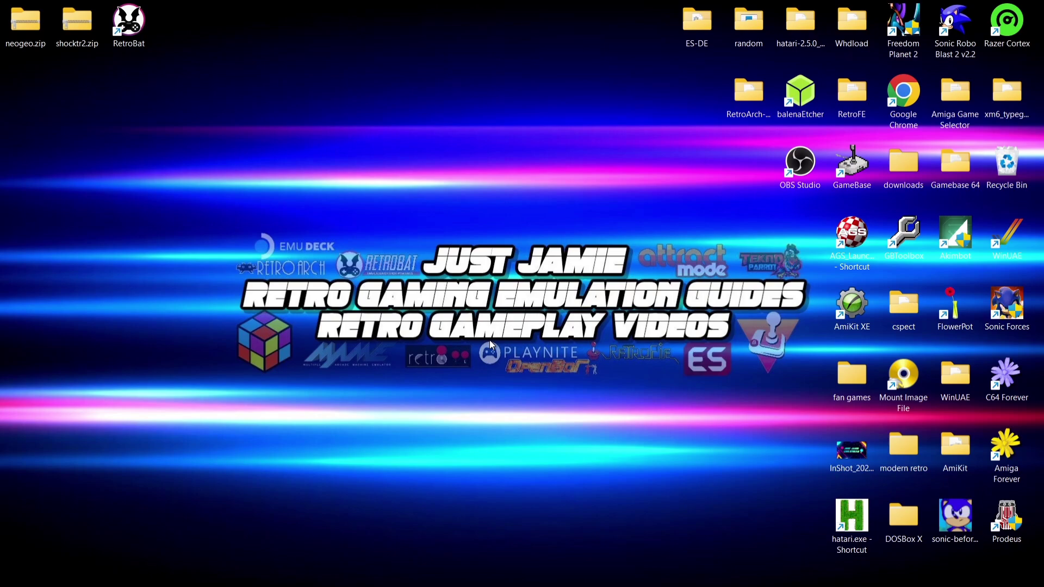
Open the neogeo.zip archive on the desktop to view its 28 BIOS files
double_click(27, 30)
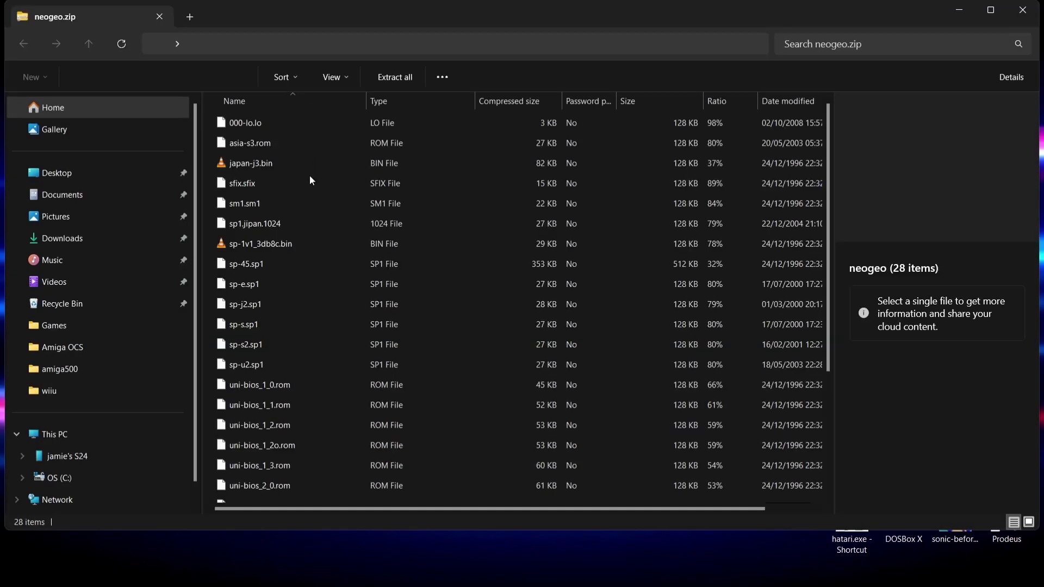
Close the zip window and open the system folder inside RetroArch-Win64
left_click(1022, 10)
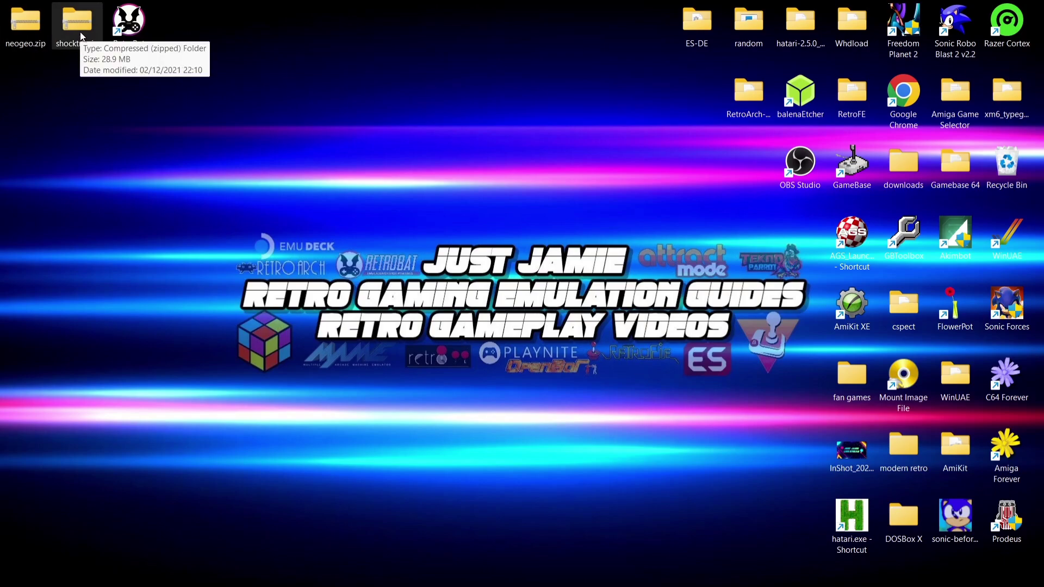
left_click_drag(750, 102, 272, 82)
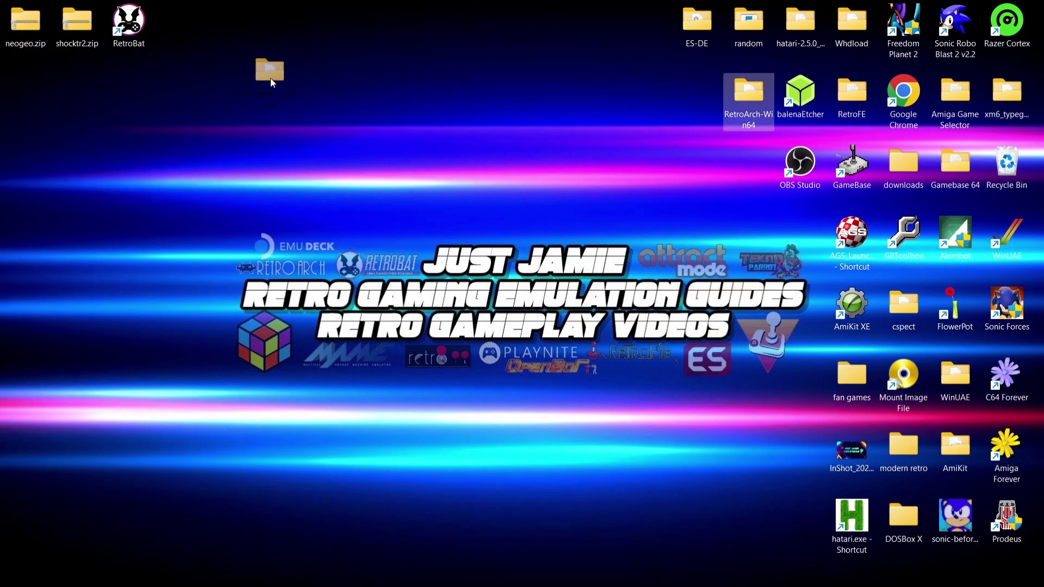
left_click_drag(56, 102, 15, 107)
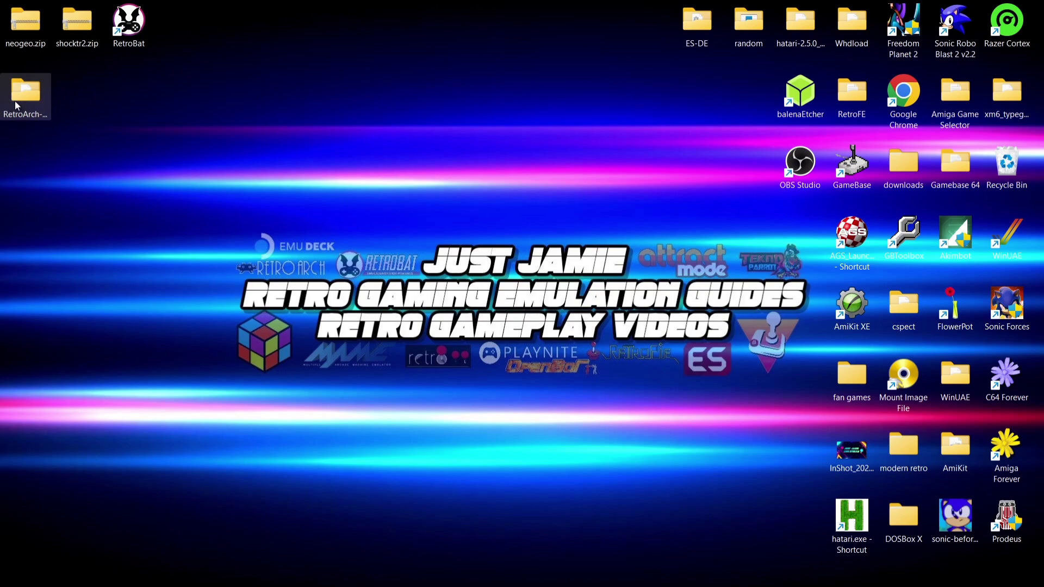
double_click(16, 106)
left_click_drag(828, 182, 825, 234)
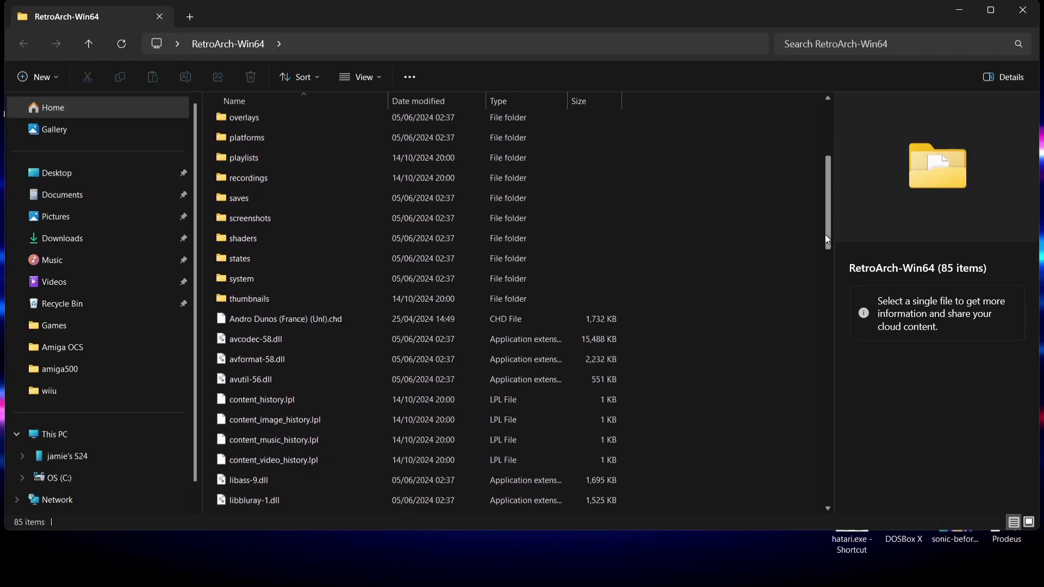
double_click(338, 271)
Move neogeo.zip from the desktop into the system folder, then return to RetroArch-Win64
left_click_drag(306, 8, 607, 29)
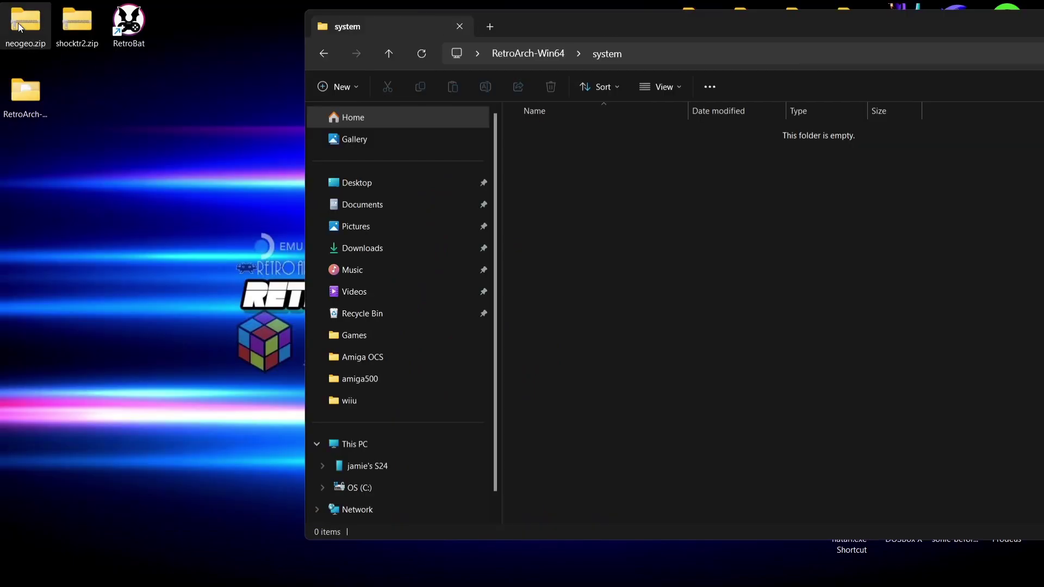
left_click_drag(19, 23, 680, 181)
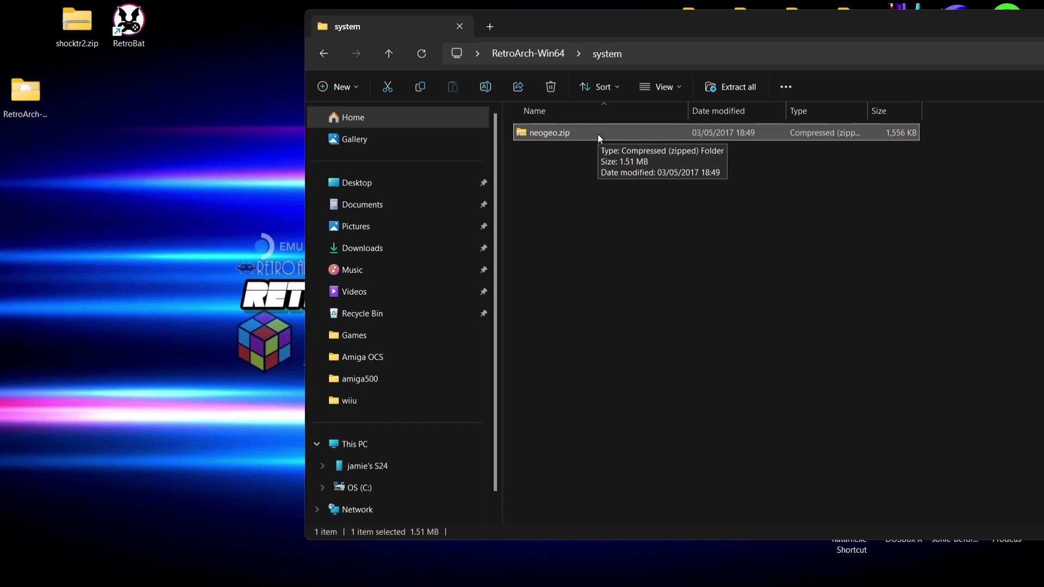
left_click(326, 54)
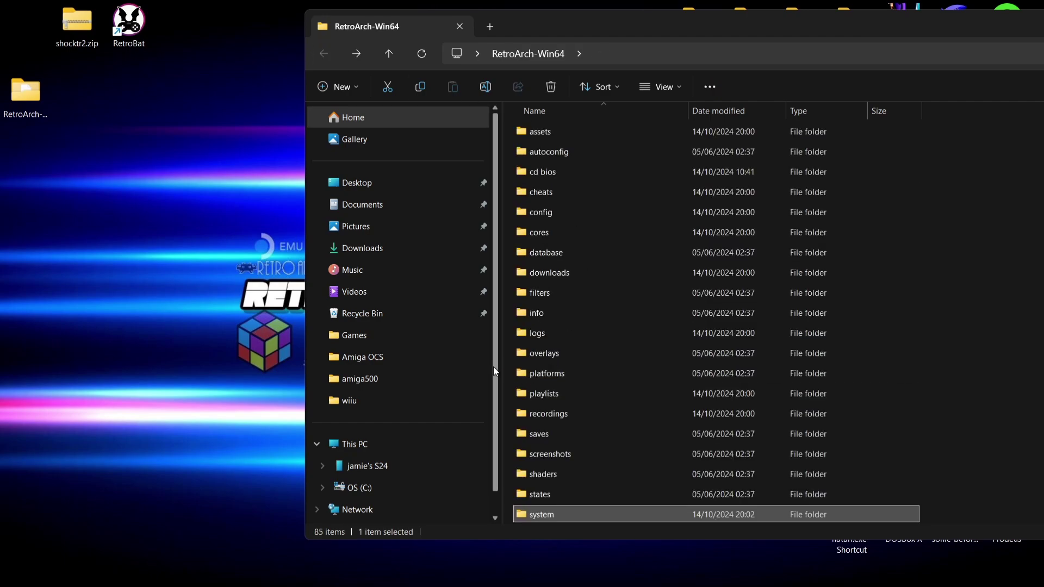
Create a new folder named 'neo geo' inside RetroArch-Win64
right_click(508, 360)
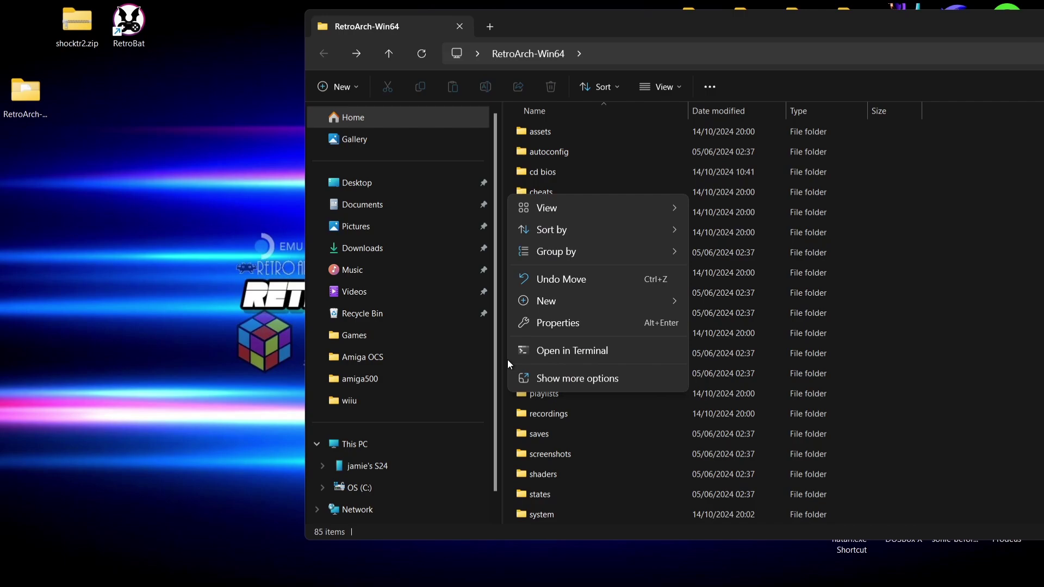
mouse_move(571, 296)
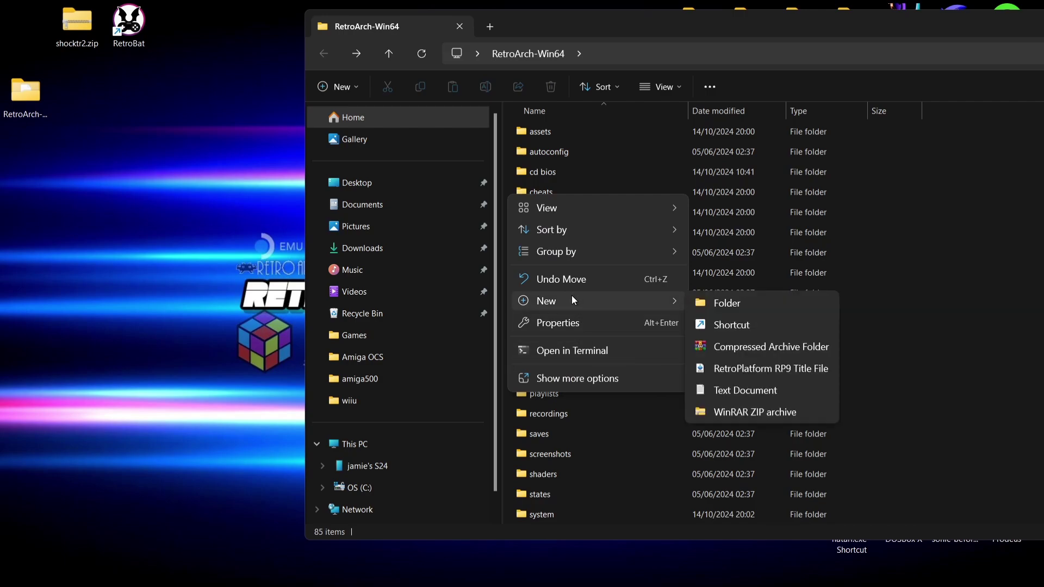
left_click(746, 302)
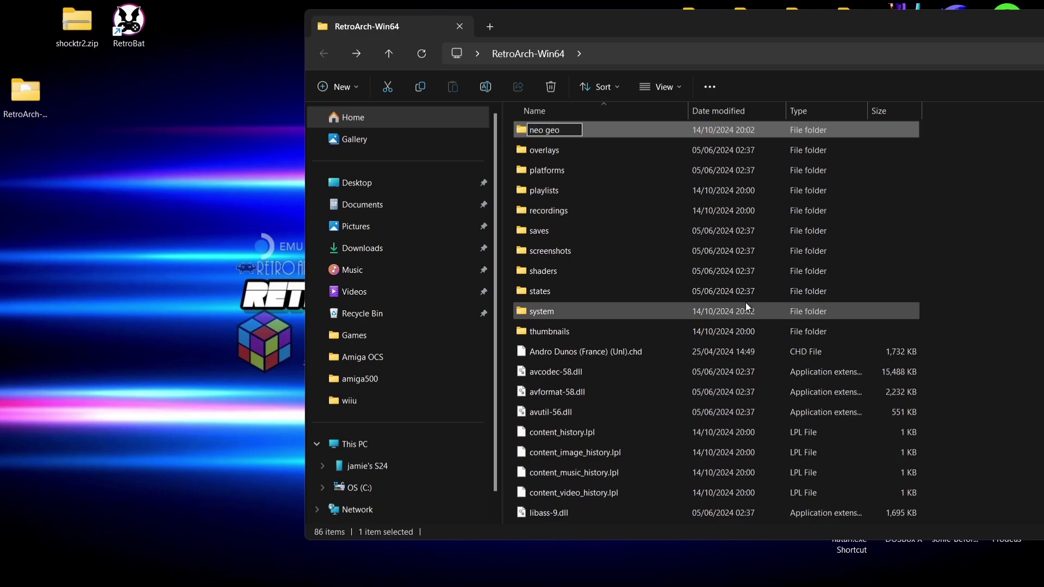
key("Return")
Move shocktr2.zip from the desktop into the neo geo folder, then return to RetroArch-Win64
double_click(584, 129)
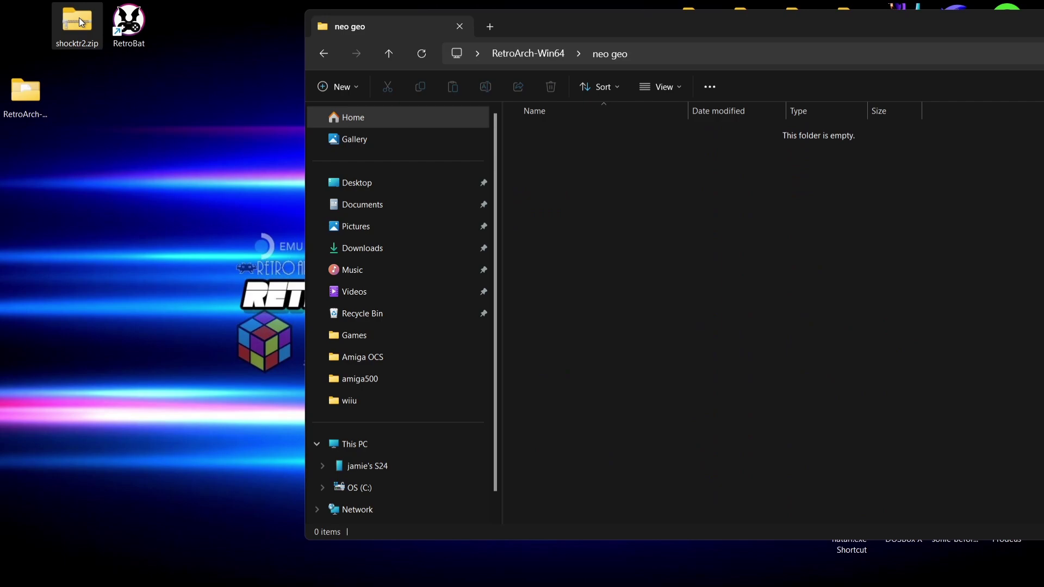
left_click_drag(80, 17, 677, 237)
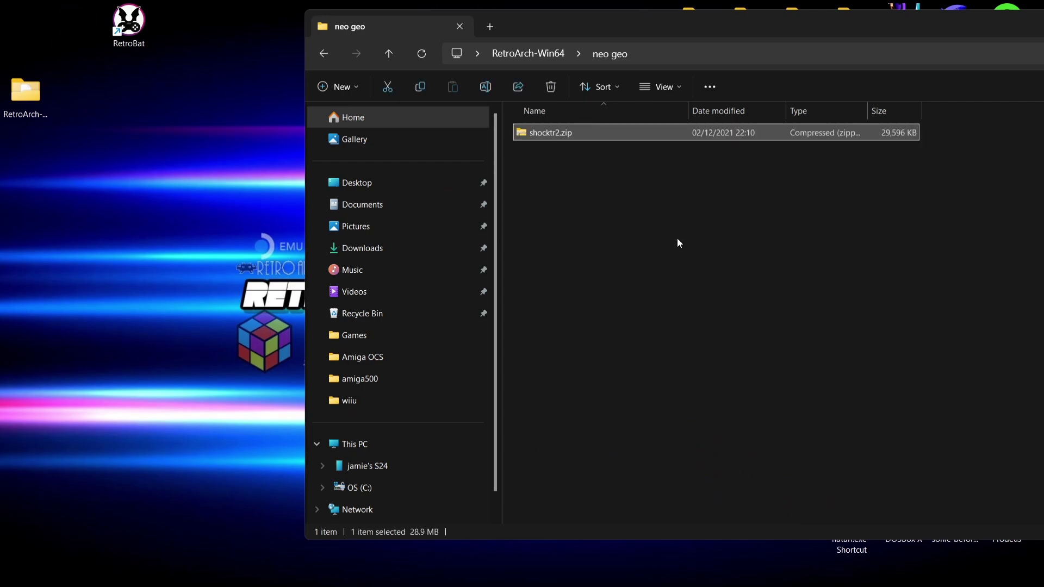
left_click(322, 49)
Maximize the RetroArch-Win64 window and launch retroarch.exe
double_click(618, 25)
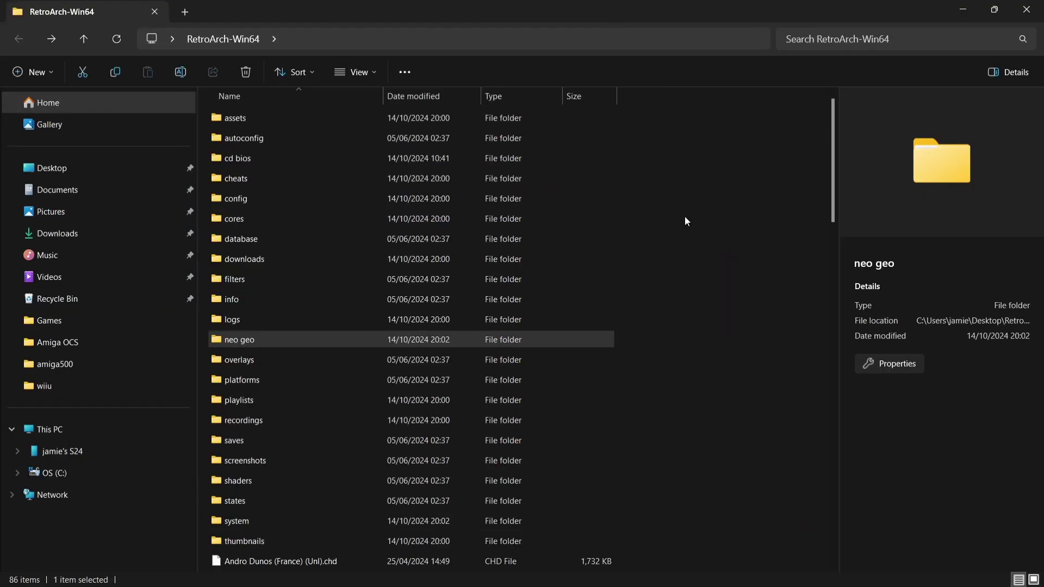
left_click_drag(835, 208, 837, 549)
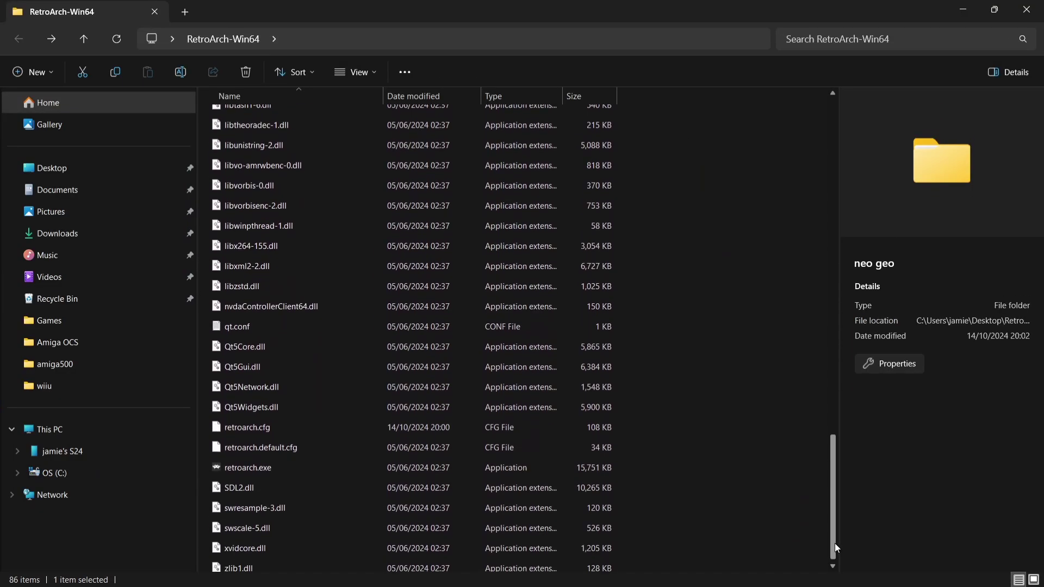
double_click(274, 468)
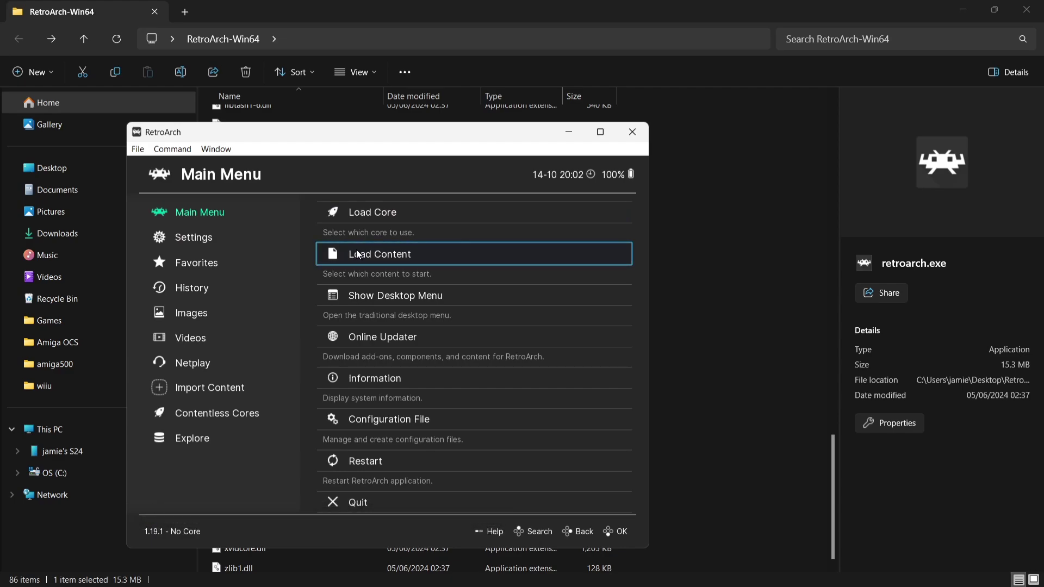
Turn on Start in Fullscreen Mode under Settings > Video > Fullscreen Mode
key("Left")
key("Down")
key("Right")
key("Down")
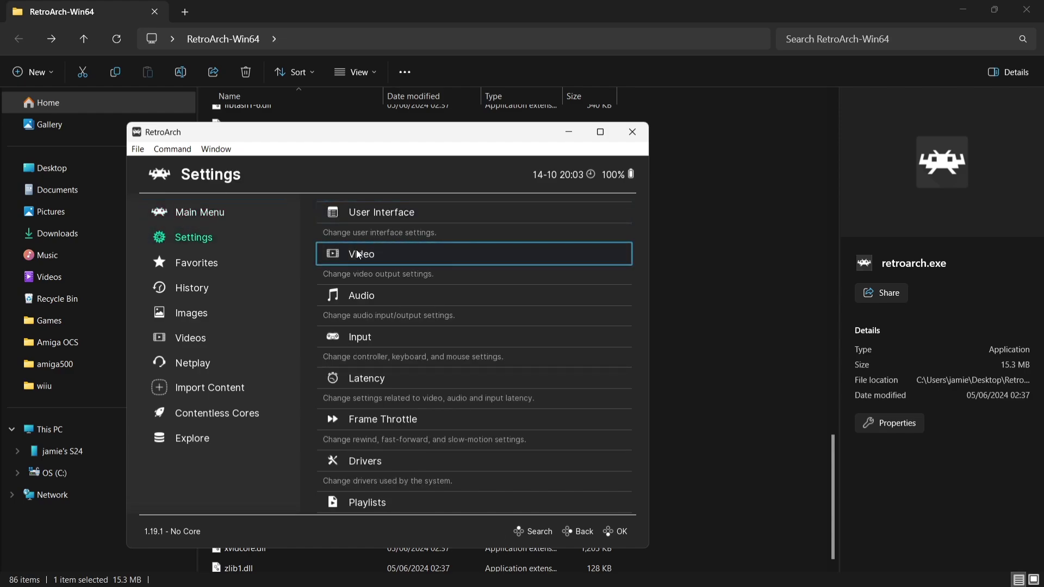
key("Return")
key("Down")
key("Down")
key("Down")
key("Return")
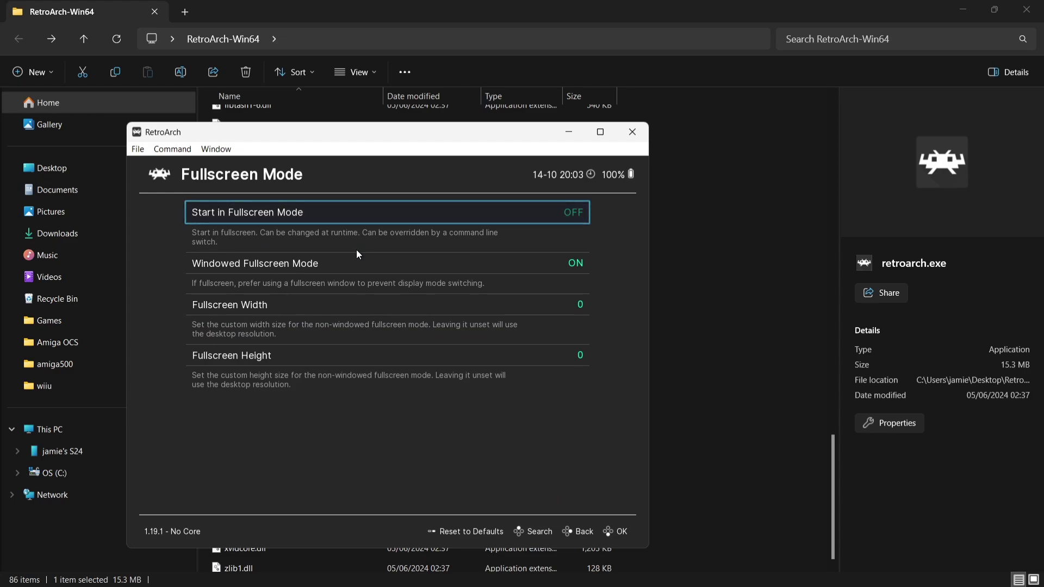
key("Escape")
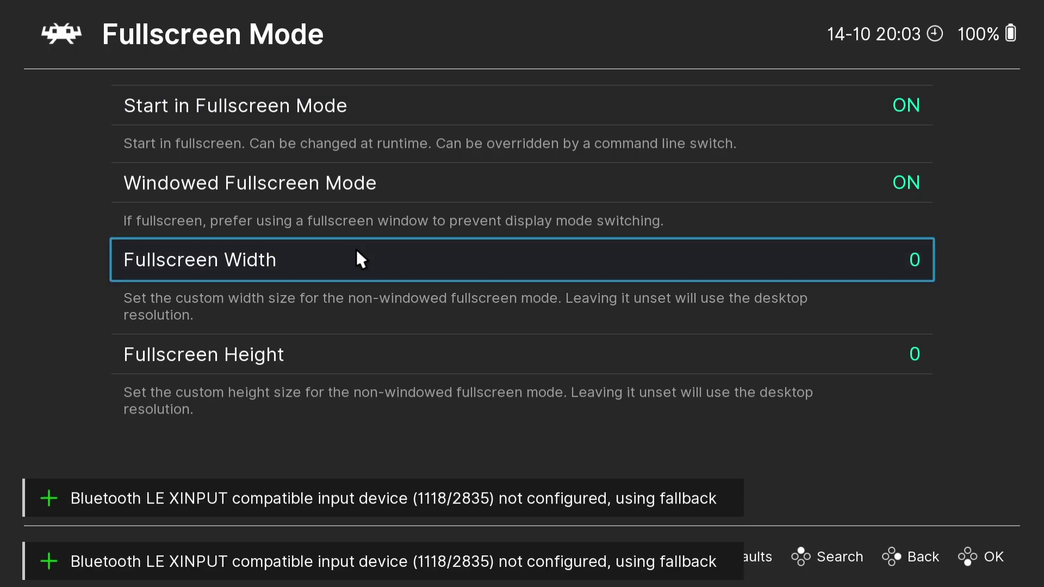
Save the current configuration to retroarch.cfg from Main Menu > Configuration File
key("BackSpace")
key("BackSpace")
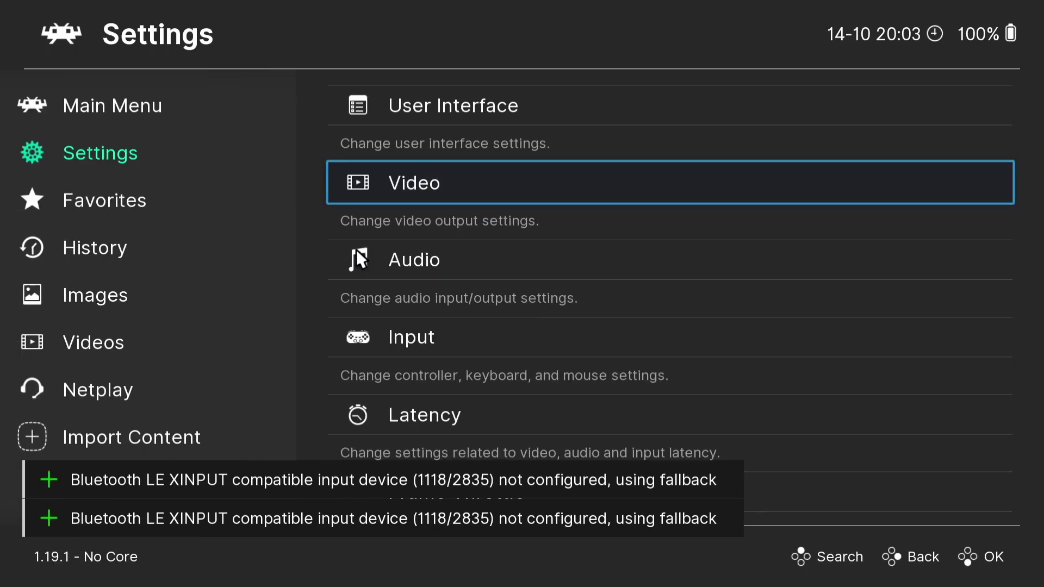
key("BackSpace")
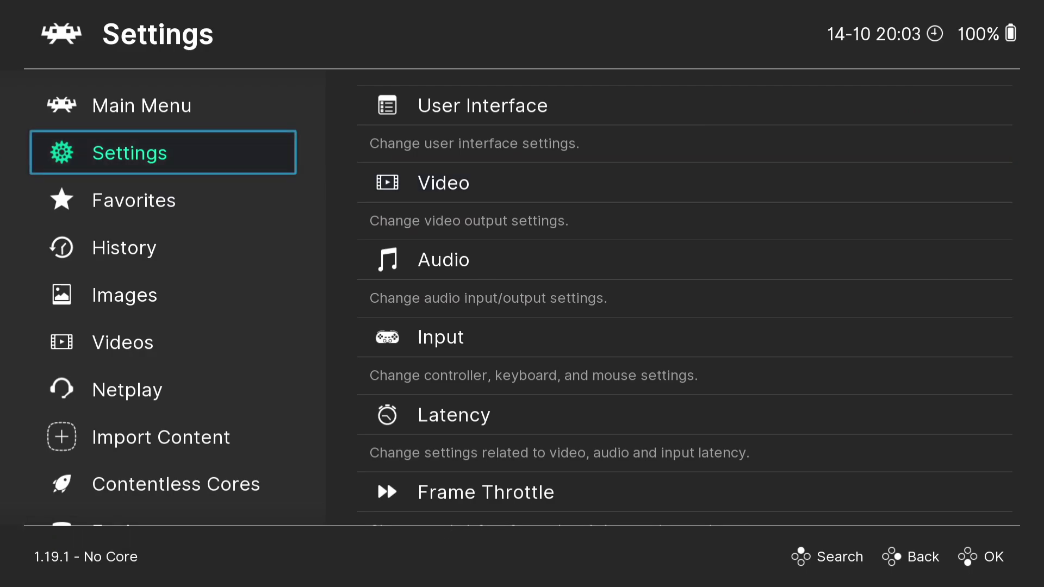
key("Up")
key("Right")
key("Down")
key("Down")
key("Down")
key("Down")
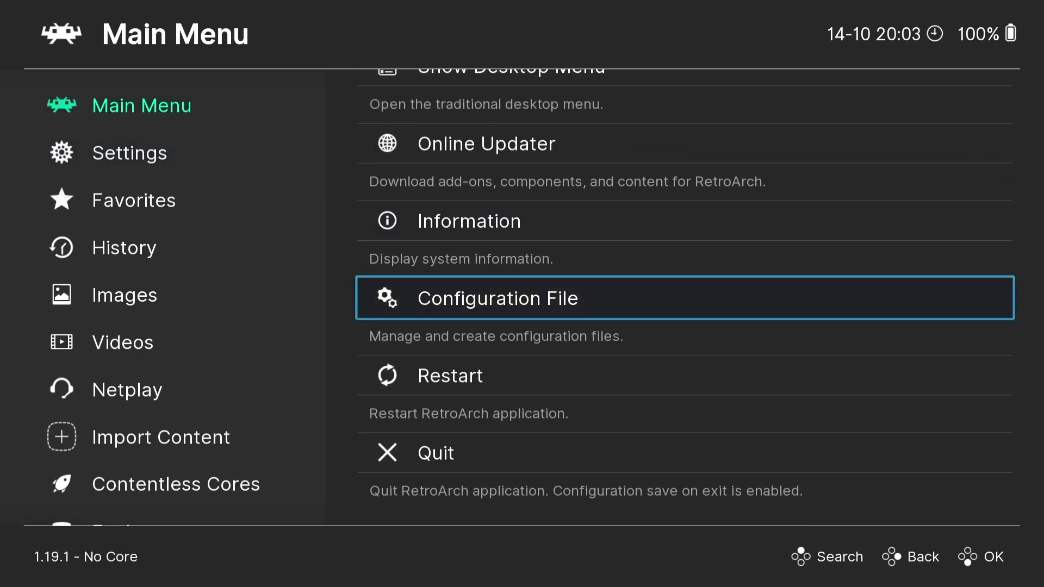
key("Return")
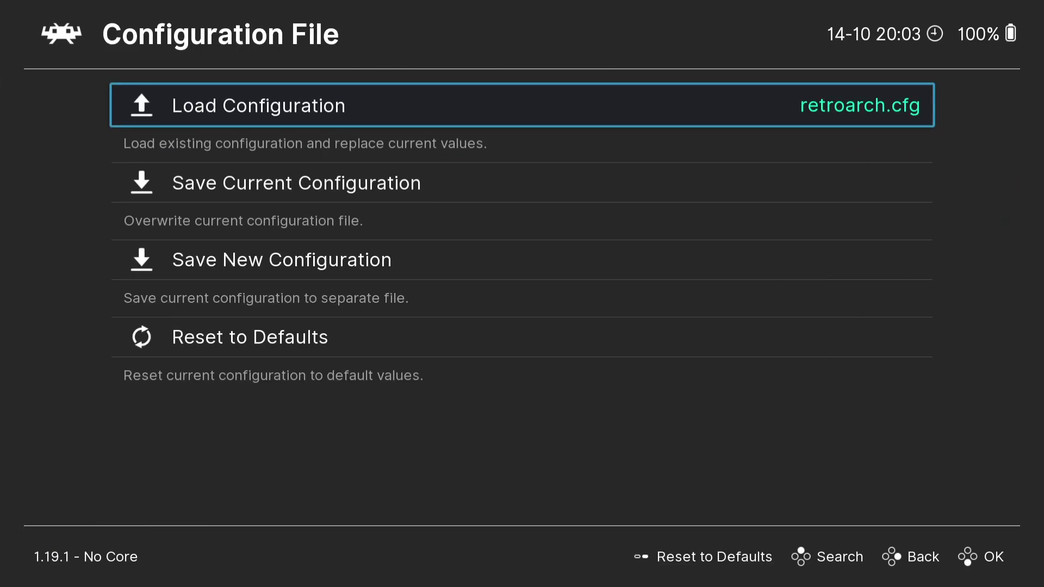
key("Down")
key("Return")
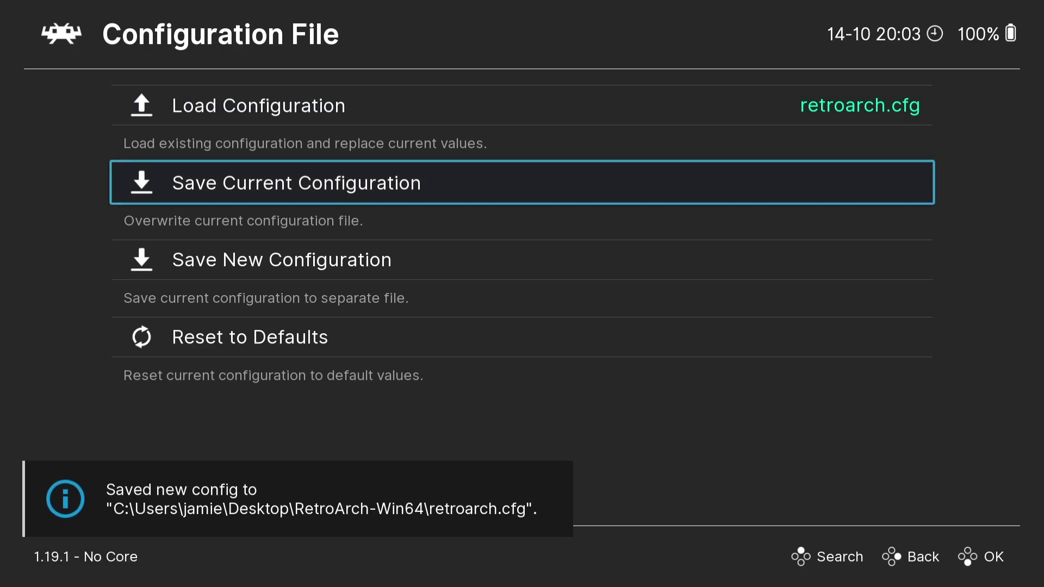
key("BackSpace")
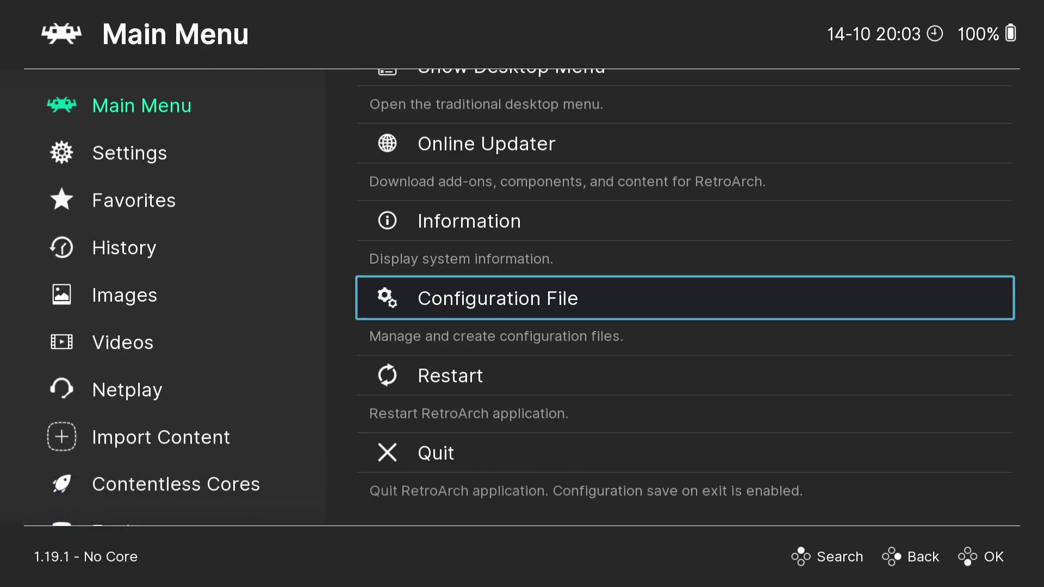
Install the Arcade (FinalBurn Neo) core from Online Updater > Core Downloader
key("Up")
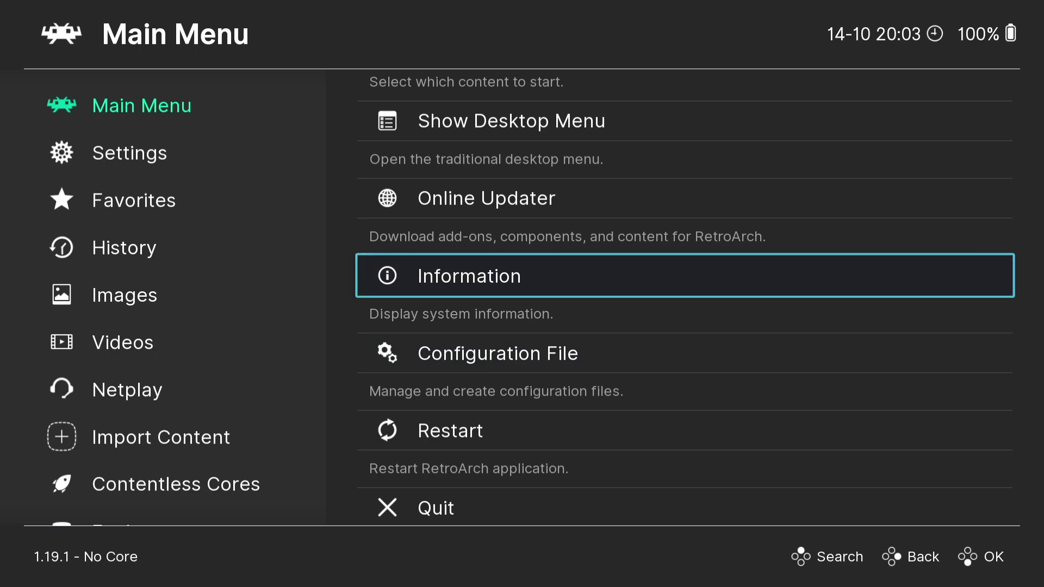
key("Left")
key("Right")
key("Up")
key("Up")
key("Up")
key("Up")
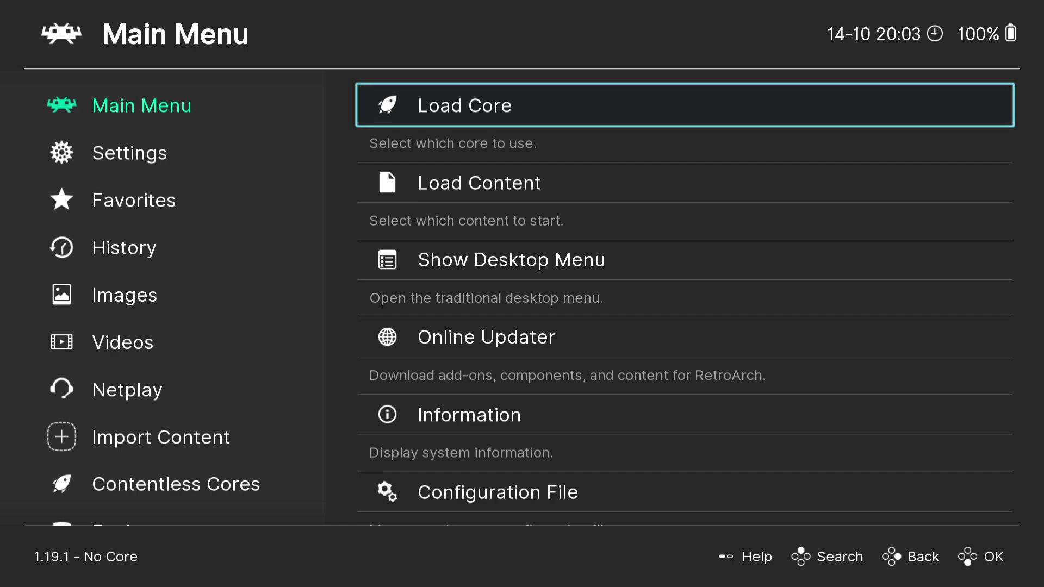
key("Down")
key("Down")
key("Down")
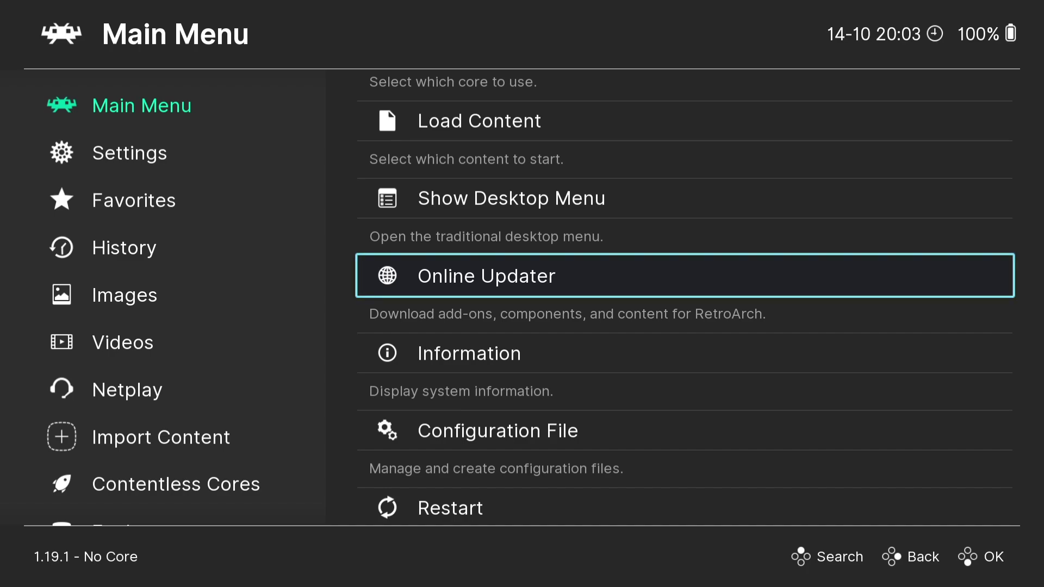
key("Return")
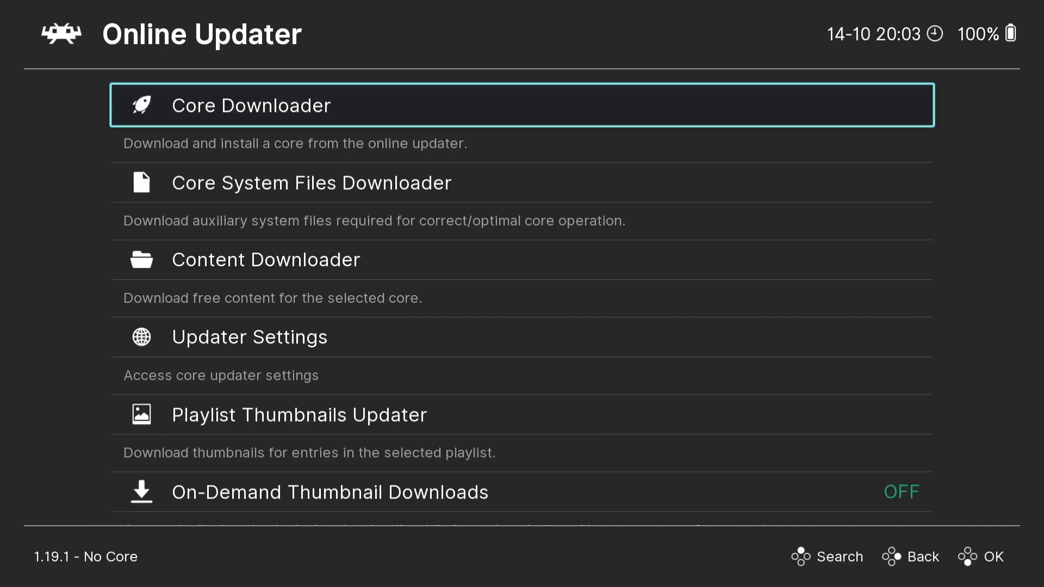
key("Return")
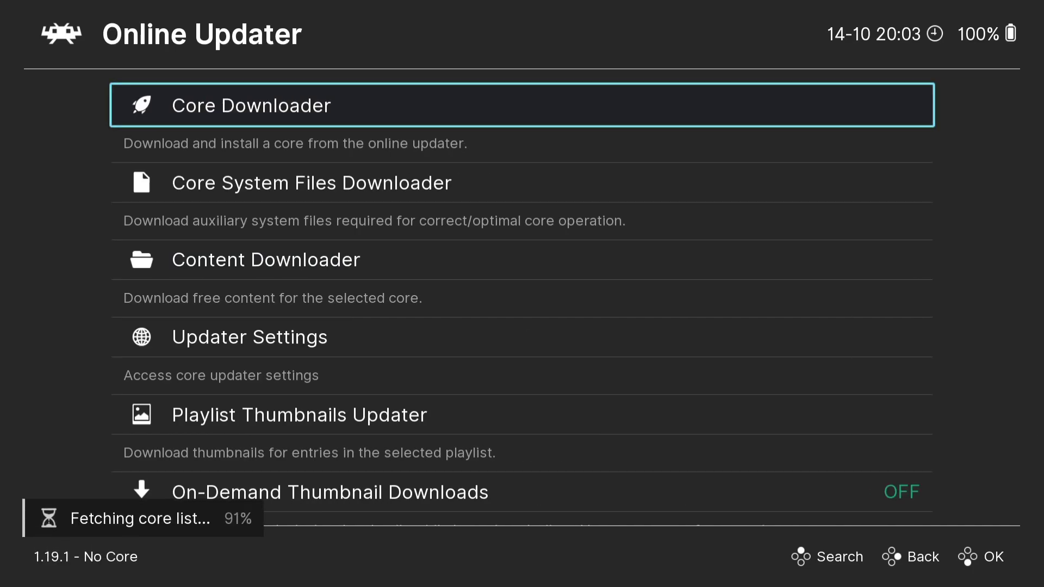
key("Down")
key("Down")
key("Down")
key("Down")
key("Down")
key("Down")
key("Down")
key("Down")
key("Down")
key("Down")
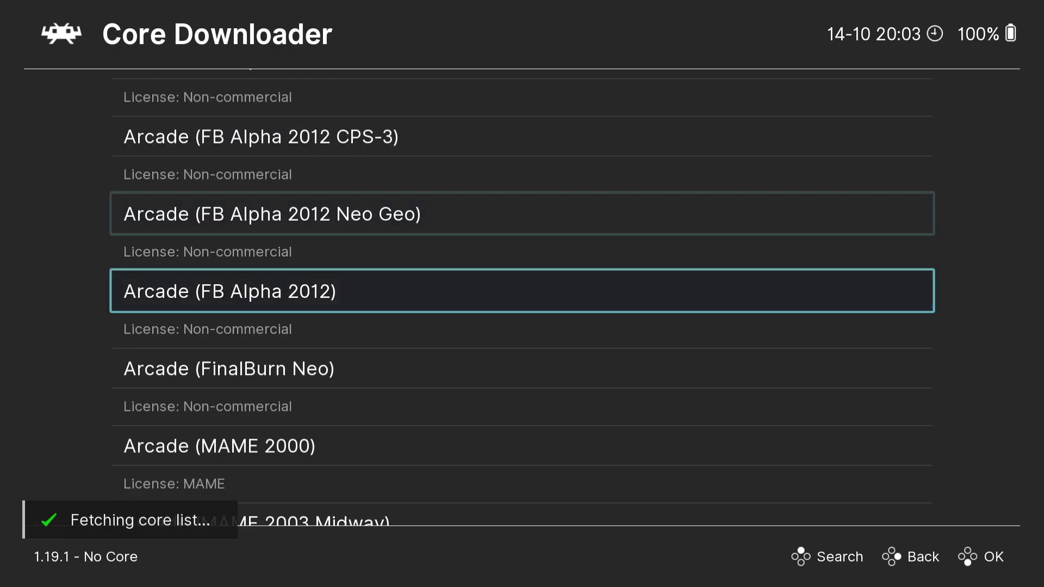
key("Up")
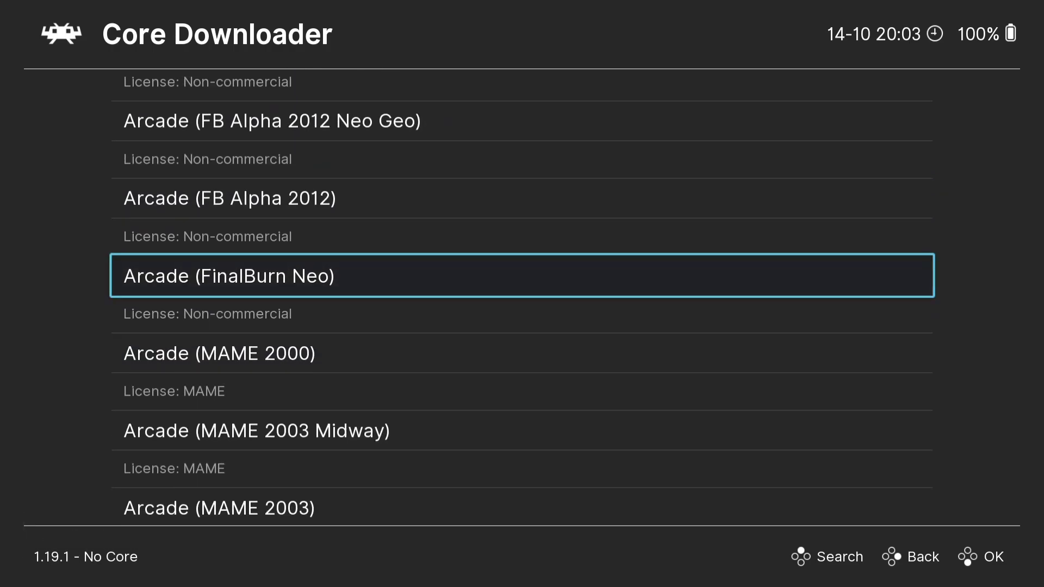
key("Return")
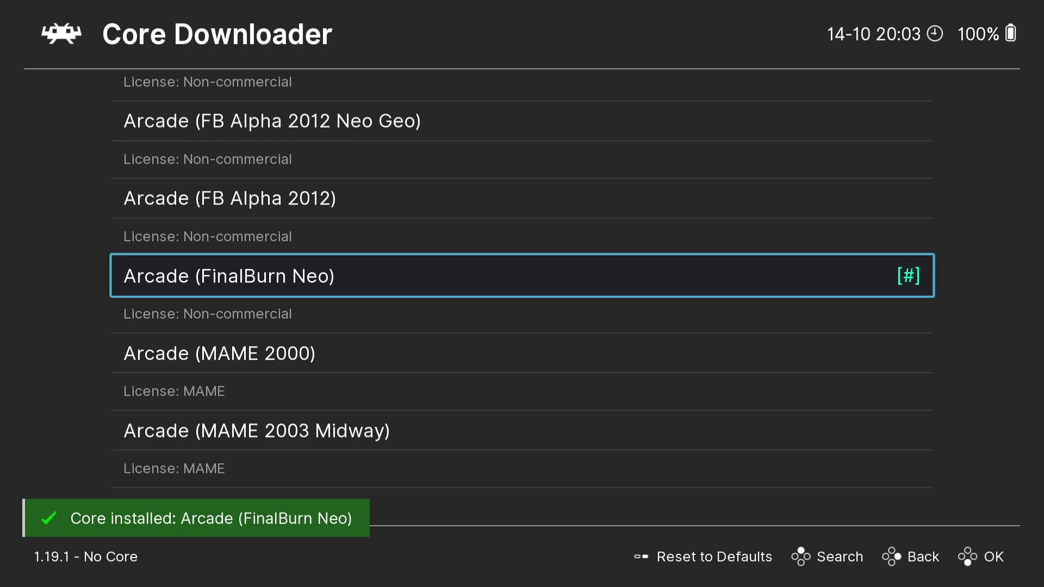
Go to the Import Content section and open Manual Scan
key("BackSpace")
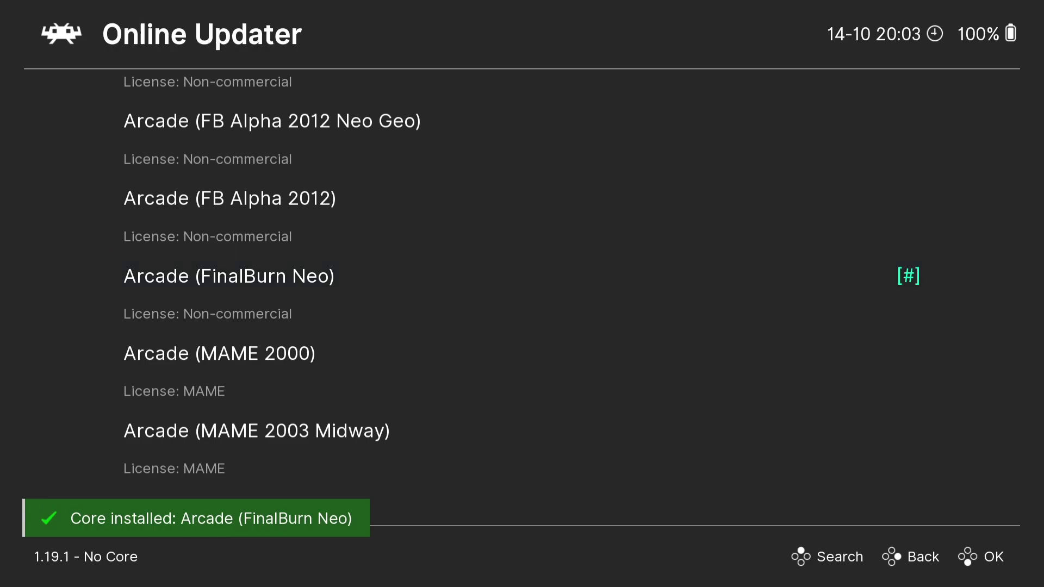
key("BackSpace")
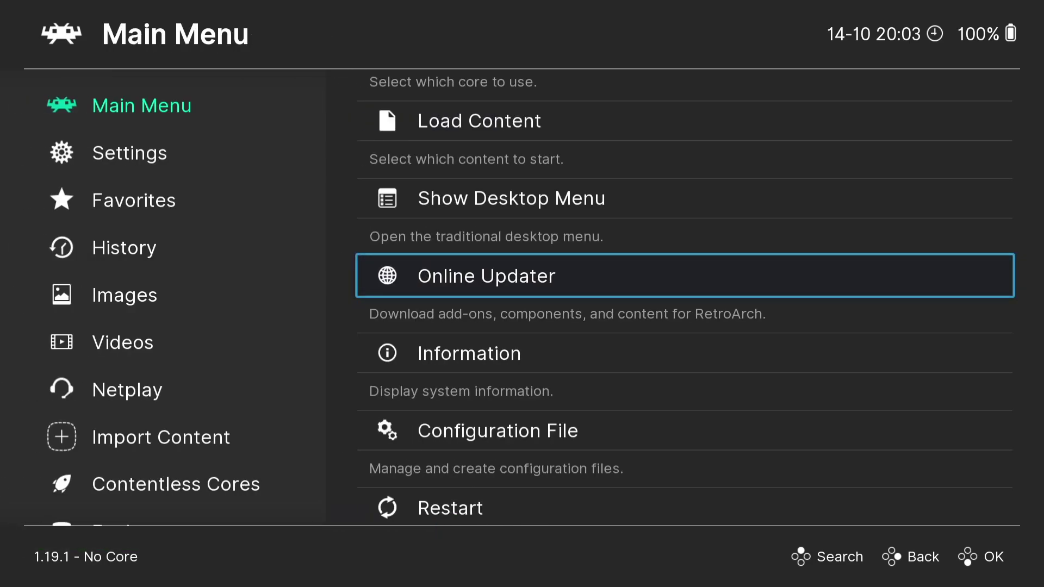
key("Left")
key("Up")
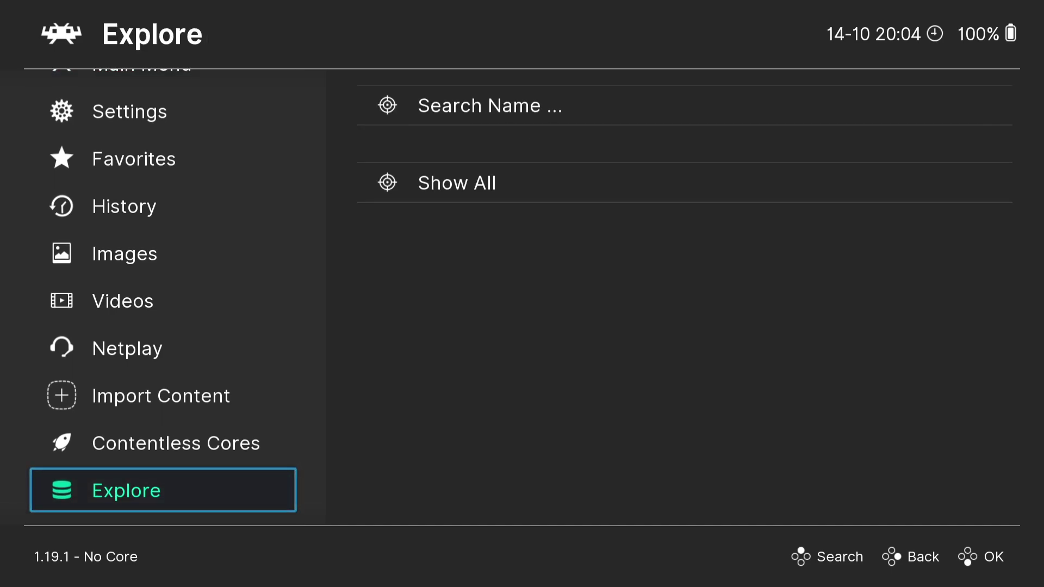
key("Up")
key("Up")
key("Right")
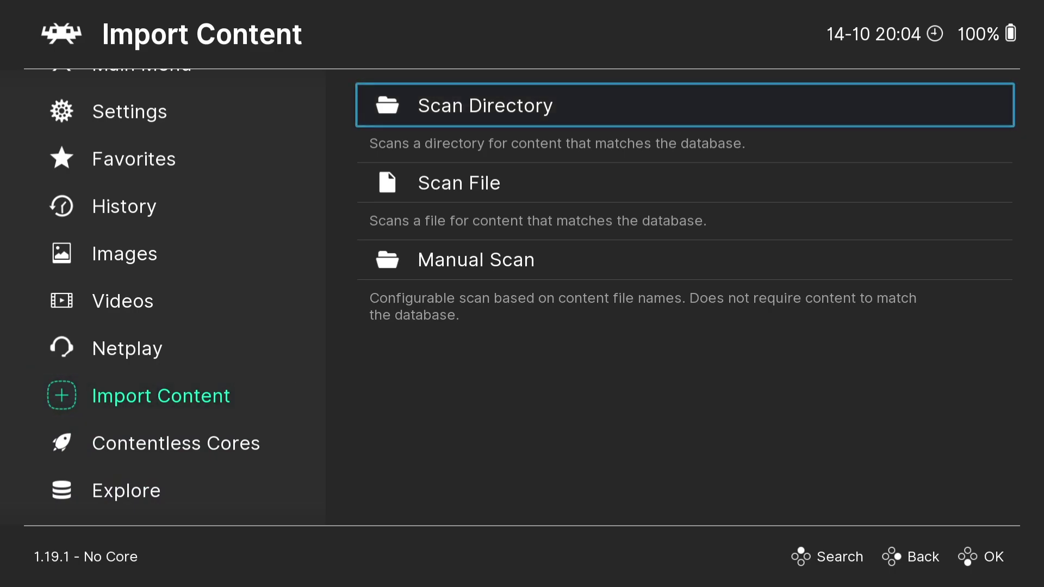
key("Down")
key("Down")
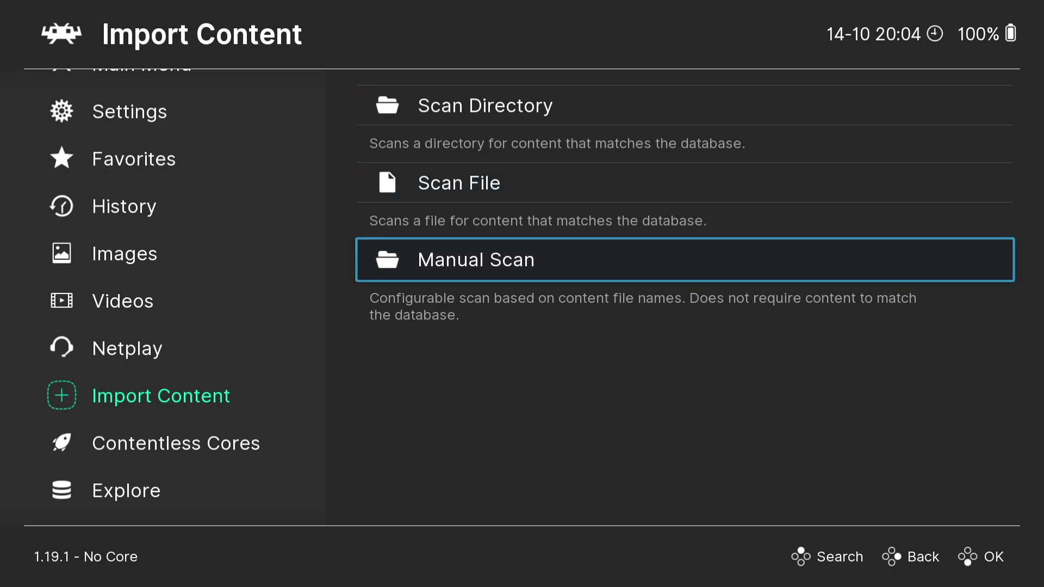
key("Return")
Browse the Content Directory picker to C:\Users > home > Desktop
key("Return")
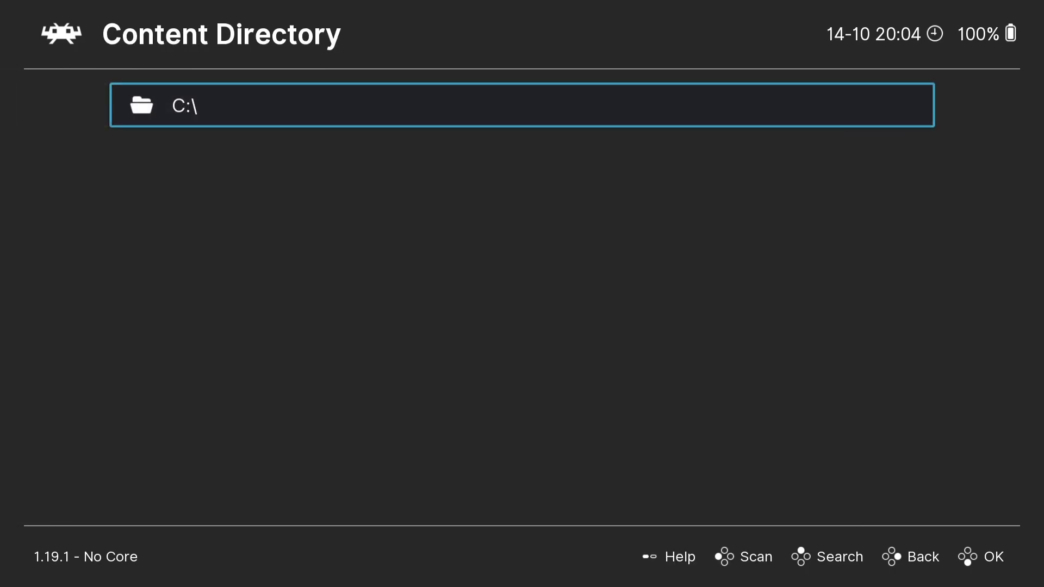
key("Return")
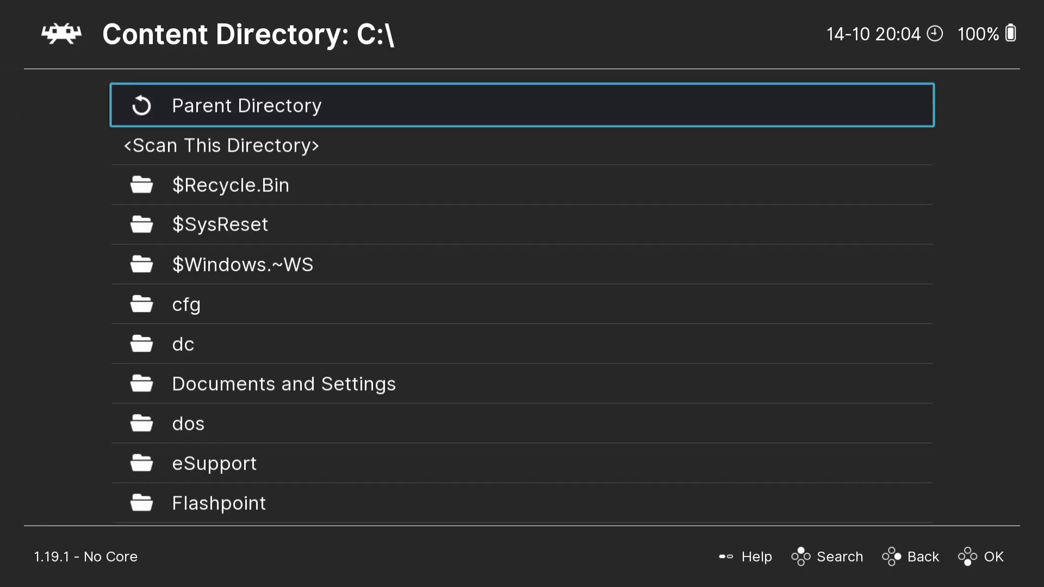
key("Up")
key("Up")
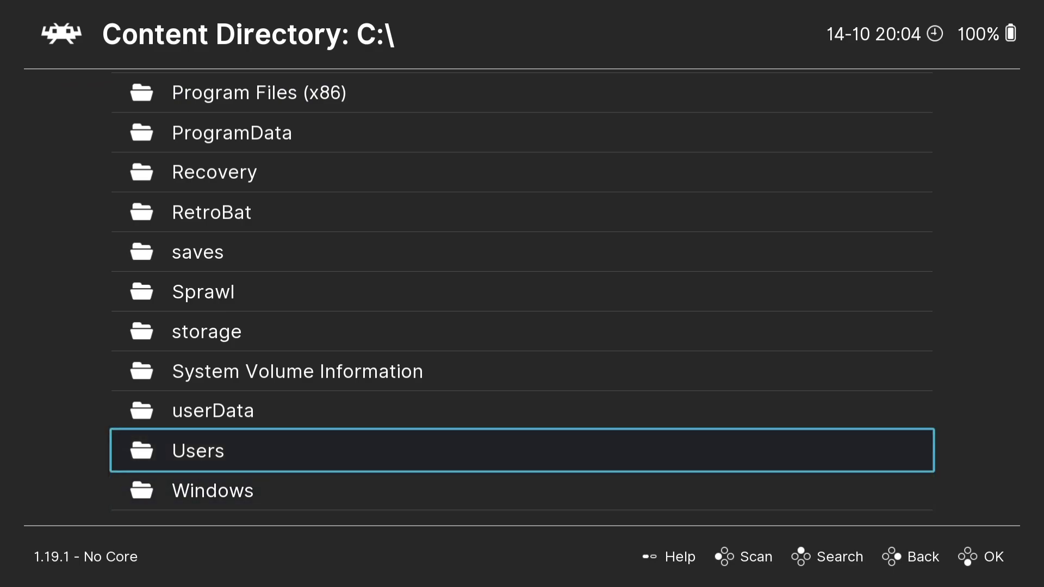
key("Return")
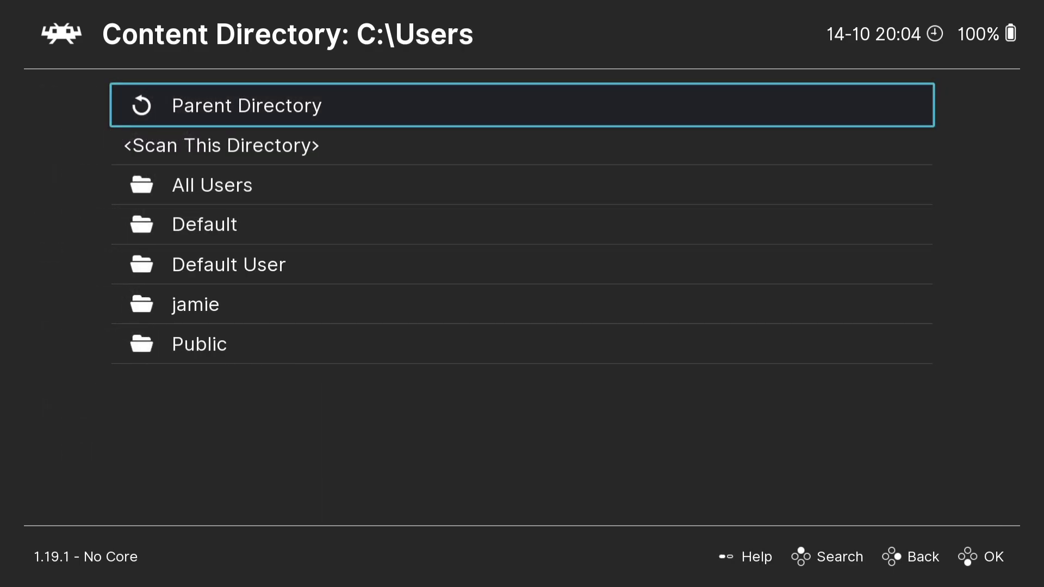
key("Down")
key("Down")
key("Down")
key("Down")
key("Down")
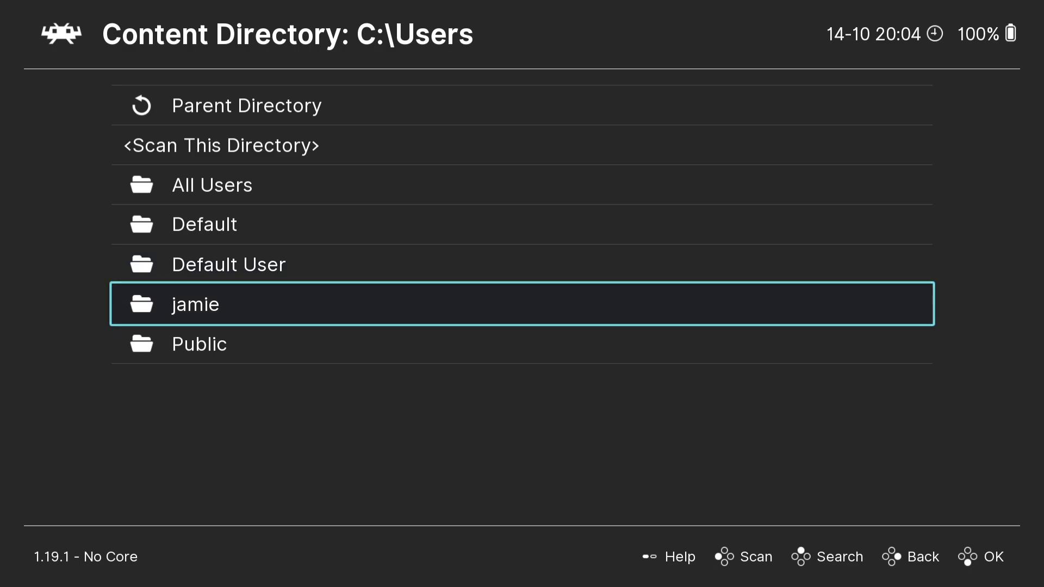
key("Return")
key("Down")
key("Down")
key("Down")
key("Down")
key("Down")
key("Down")
key("Down")
key("Down")
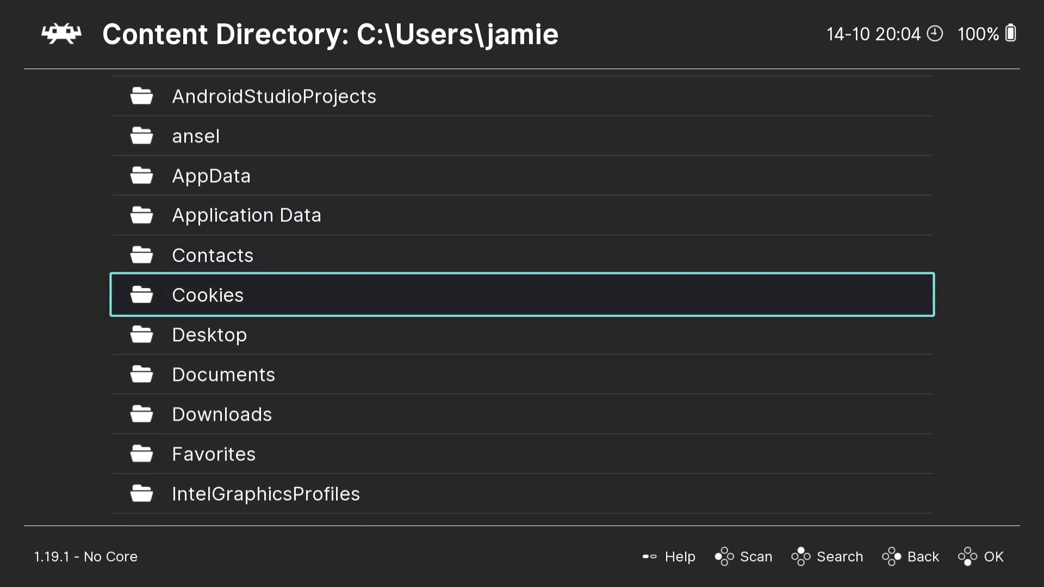
key("Return")
Select RetroArch-Win64 > neo geo as the scan's Content Directory
key("Up")
key("Up")
key("Up")
key("Up")
key("Up")
key("Return")
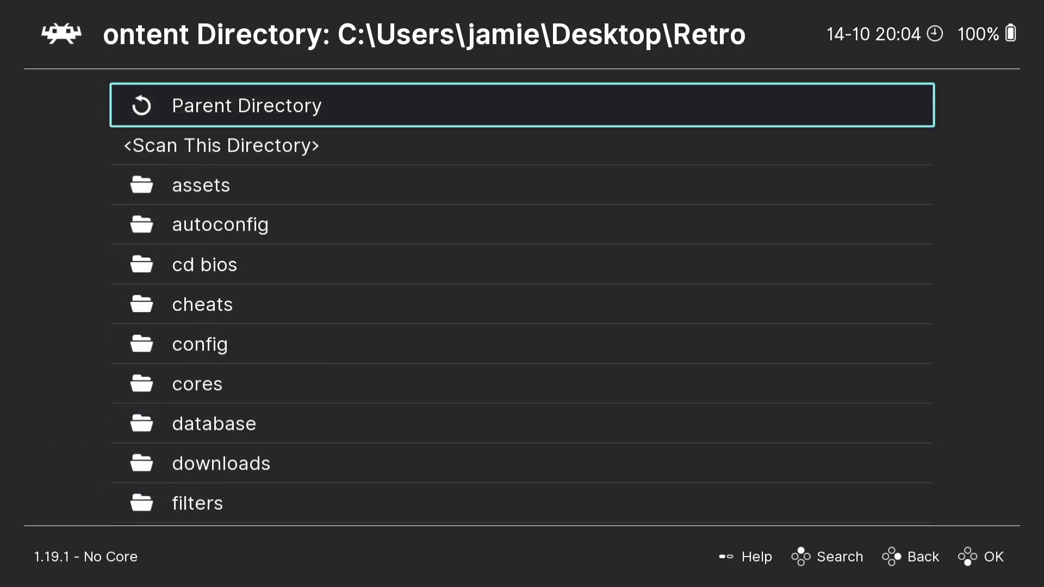
key("Down")
key("Down")
key("Down")
key("Down")
key("Down")
key("Down")
key("Down")
key("Down")
key("Down")
key("Down")
key("Down")
key("Down")
key("Down")
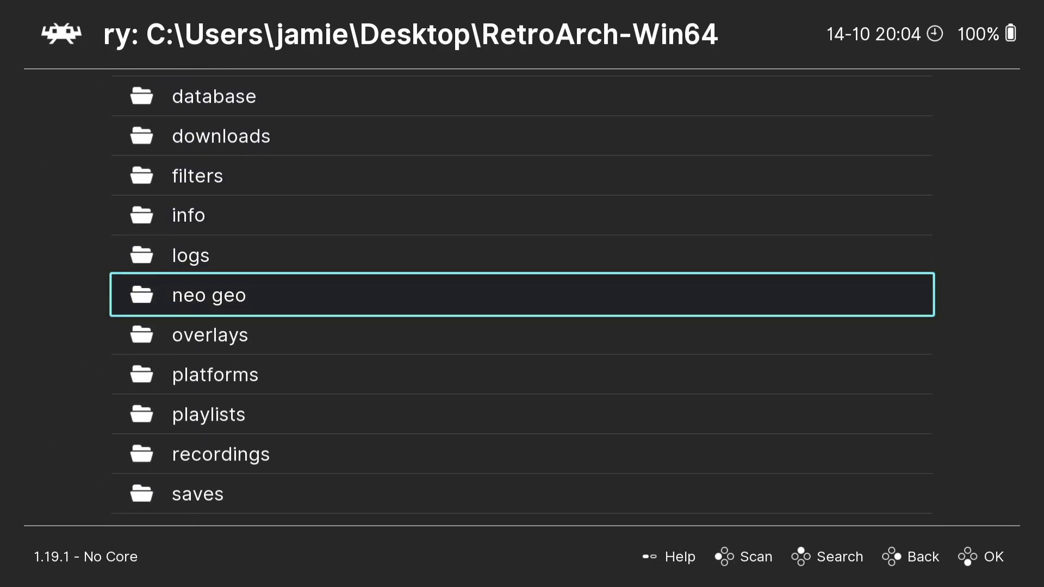
key("Return")
key("Down")
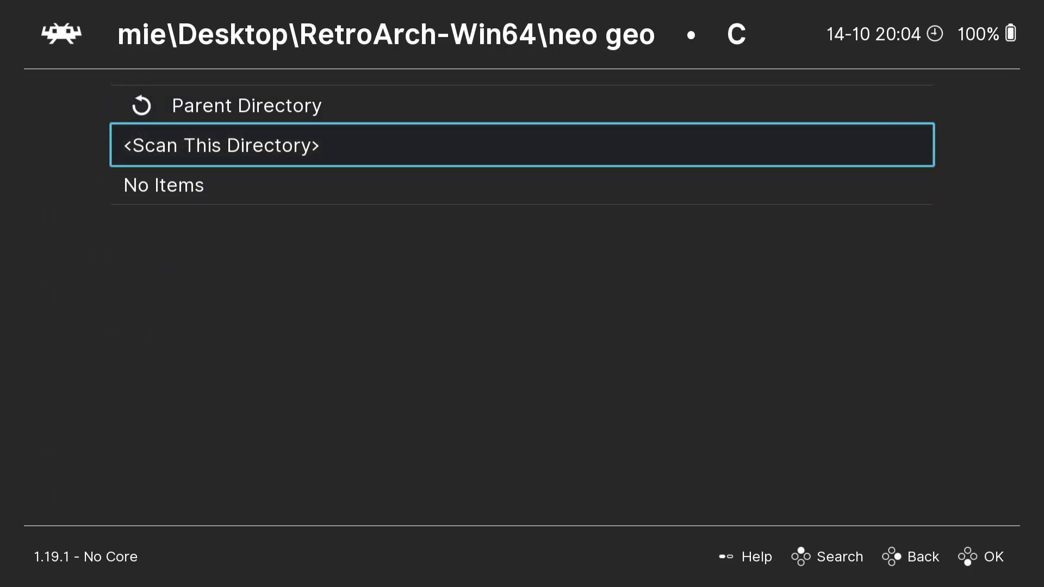
key("Return")
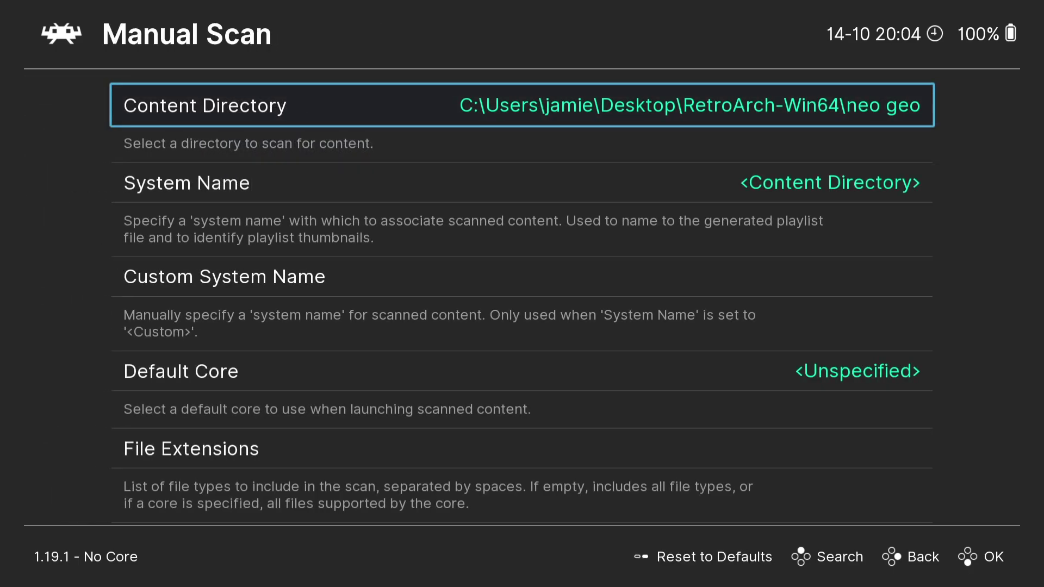
Start the manual scan of the neo geo folder and move down to the new neo geo playlist
key("Up")
key("Return")
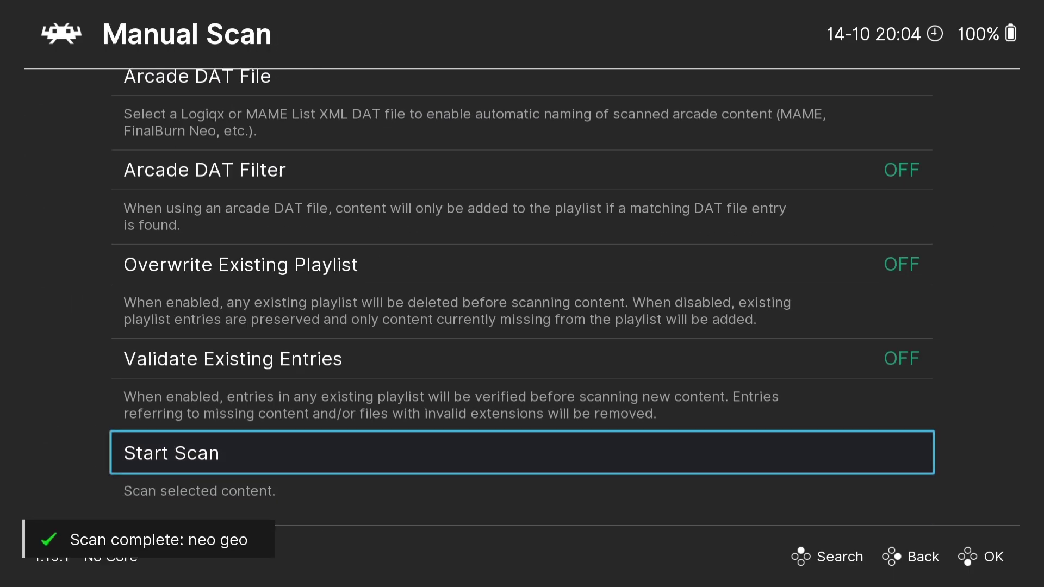
key("BackSpace")
key("Left")
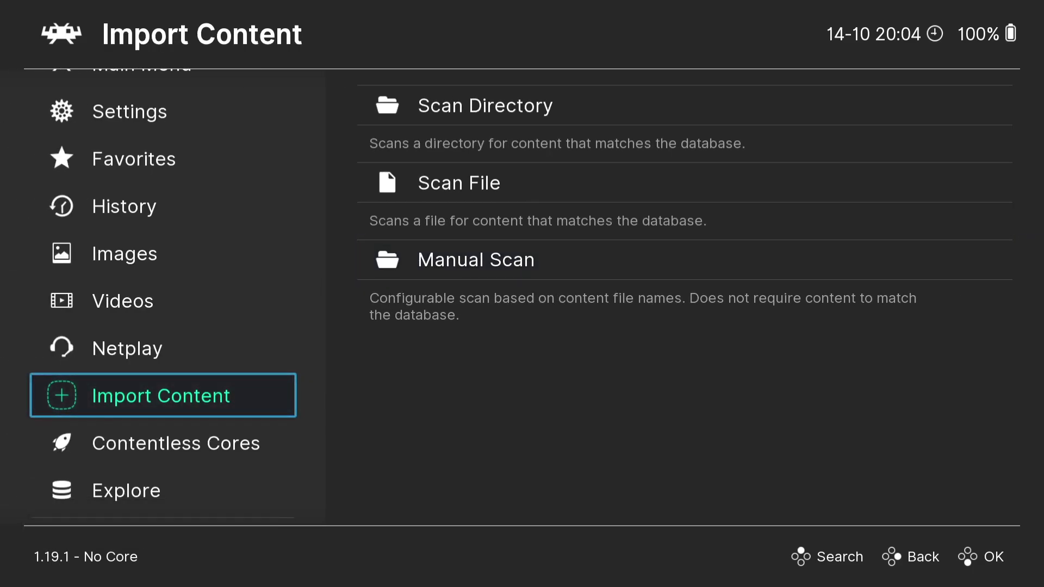
key("Down")
key("Down")
key("Down")
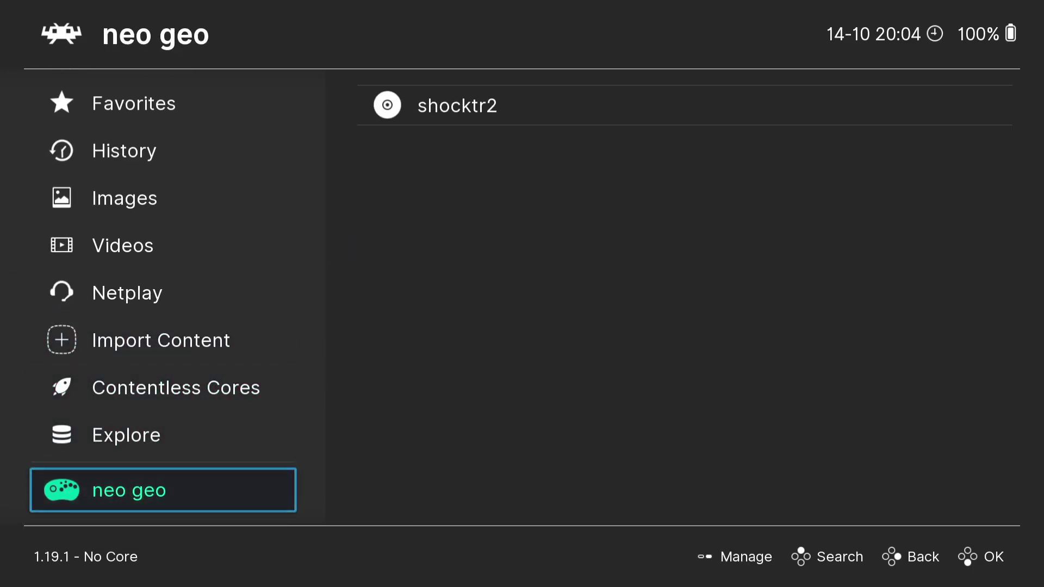
Set the core association for shocktr2 to Arcade (FinalBurn Neo)
key("Right")
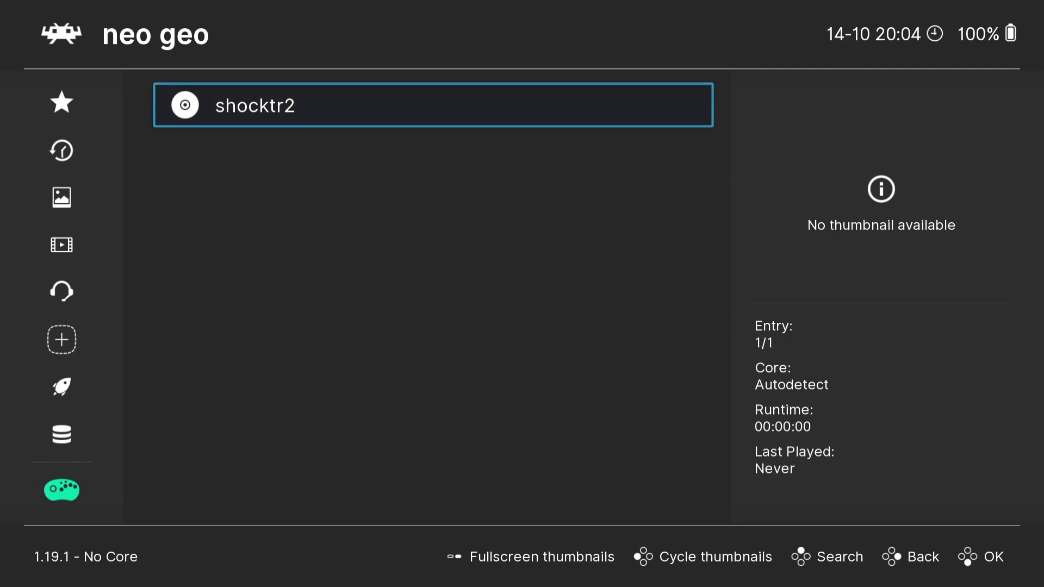
key("Return")
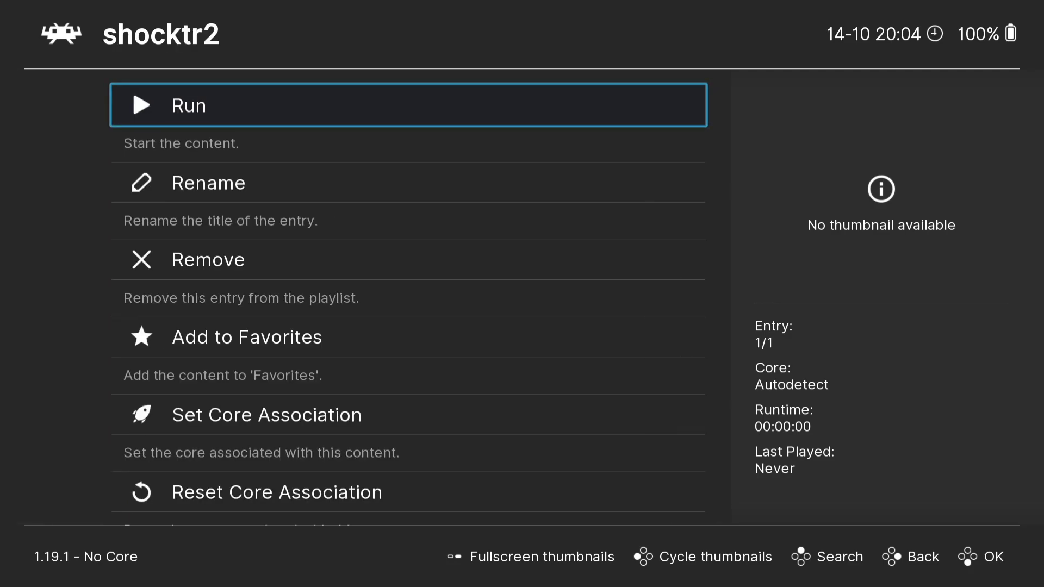
key("Down")
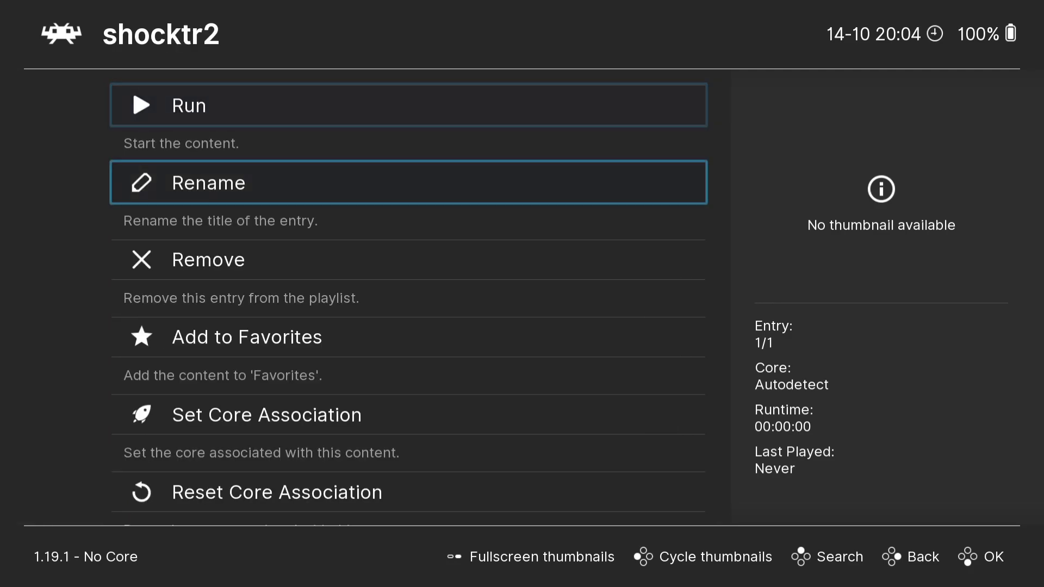
key("Down")
key("Down")
key("Down")
key("Down")
key("Up")
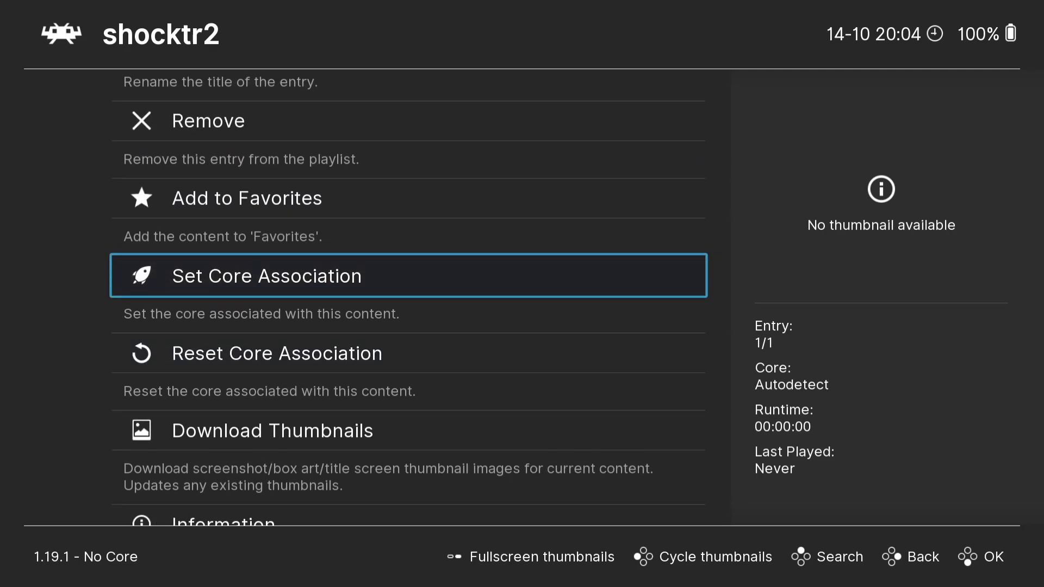
key("Return")
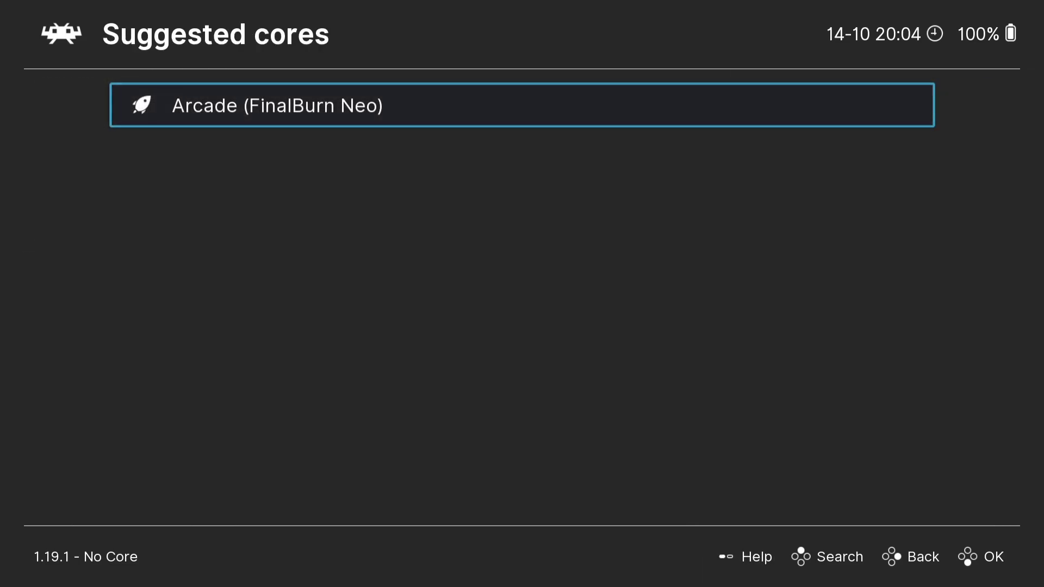
key("Return")
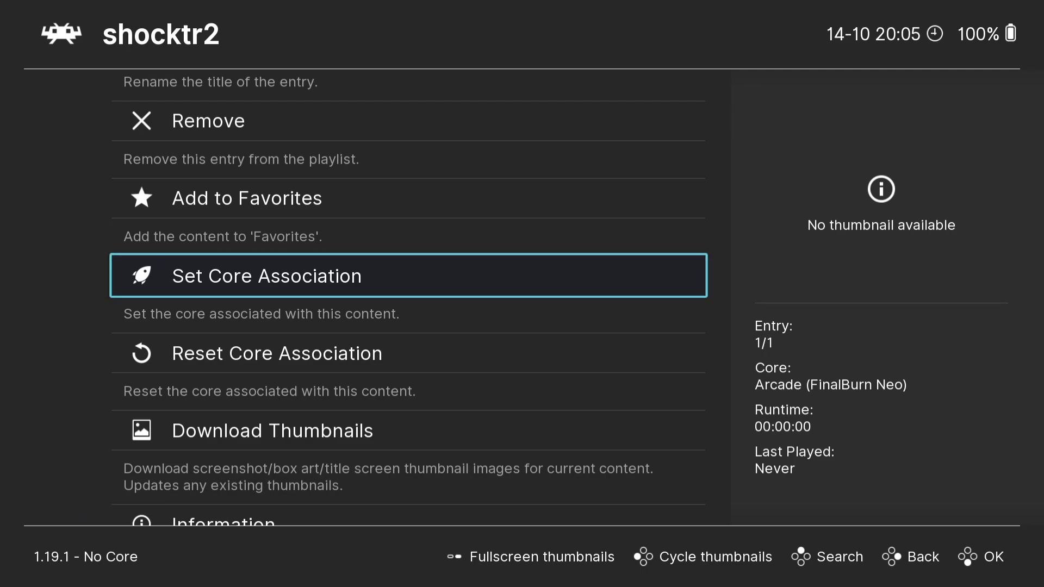
key("Up")
key("Up")
key("Up")
key("Up")
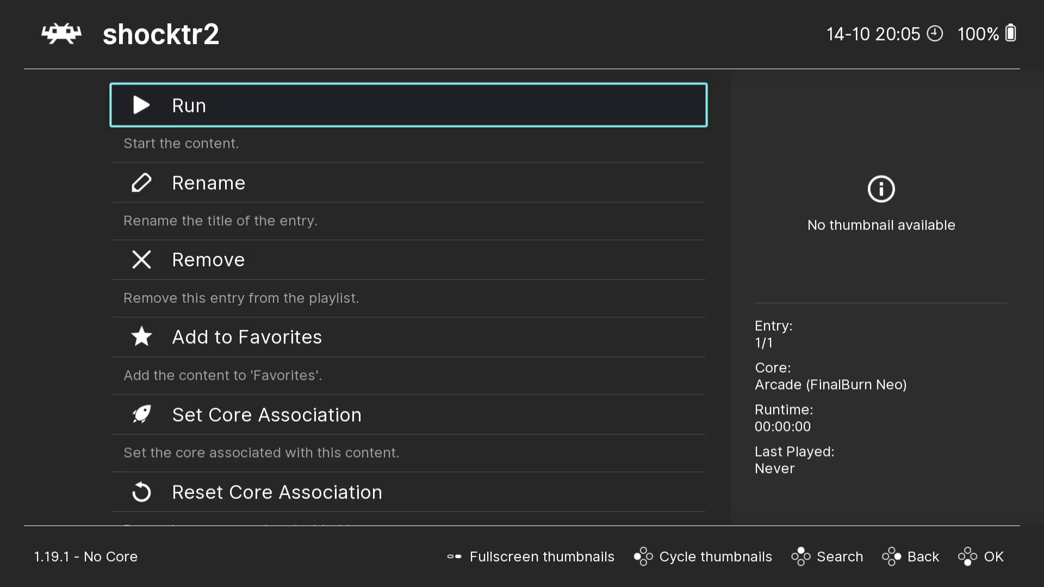
Add shocktr2 to Favorites, then open its entry from the Favorites tab
key("Down")
key("Down")
key("Down")
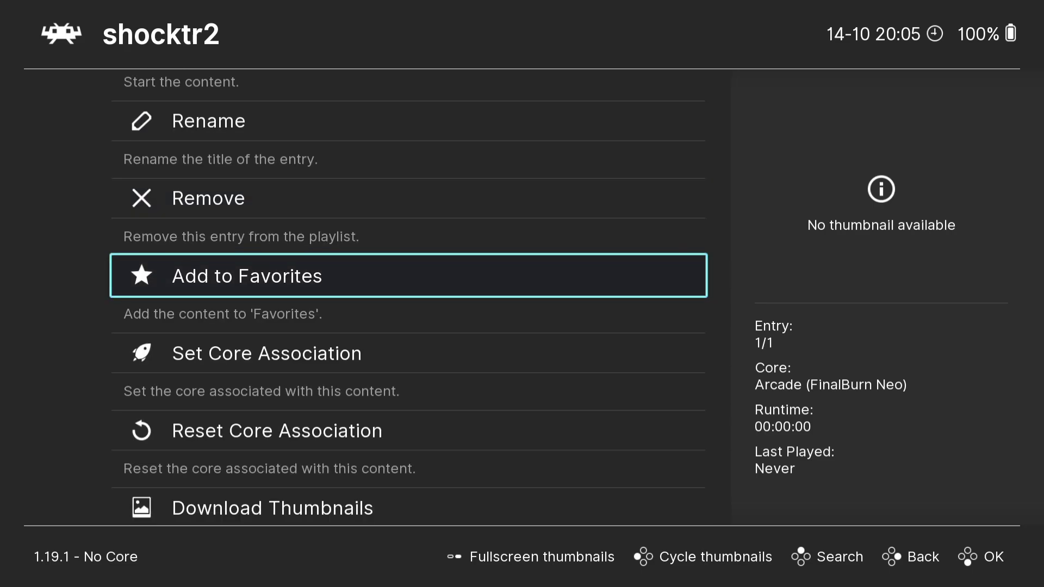
key("Return")
key("BackSpace")
key("BackSpace")
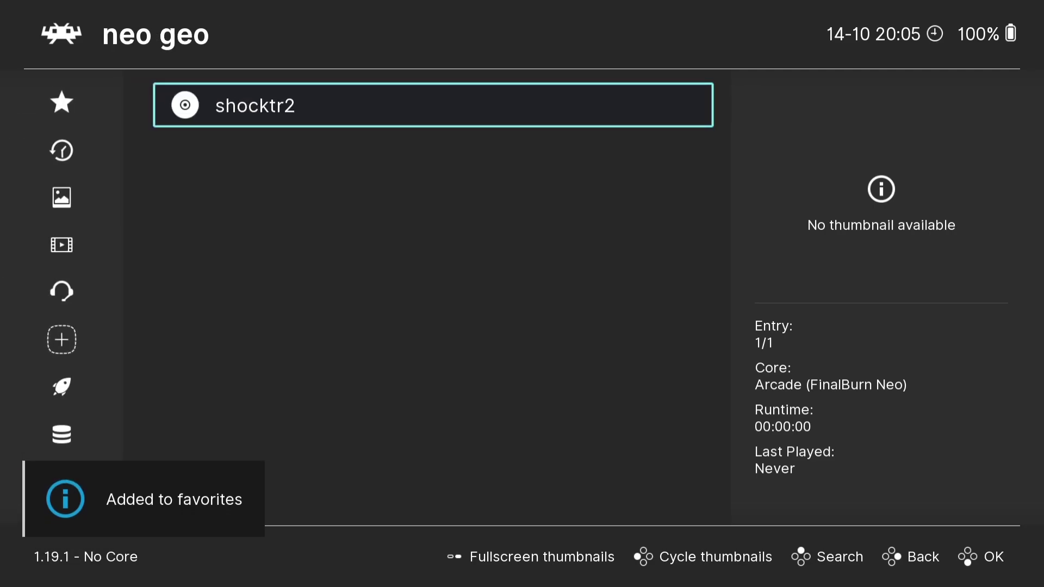
key("Down")
key("Down")
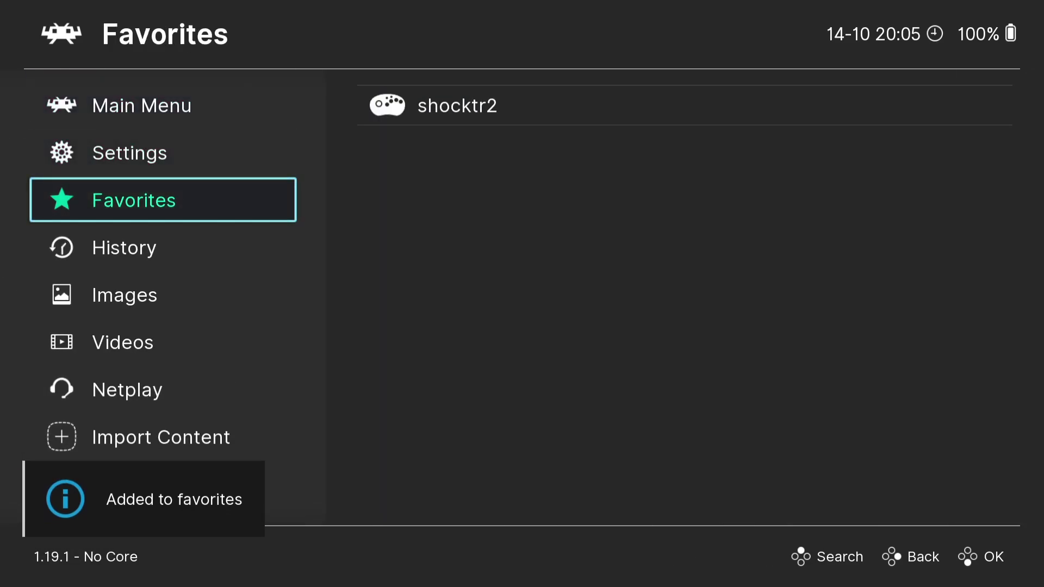
key("Right")
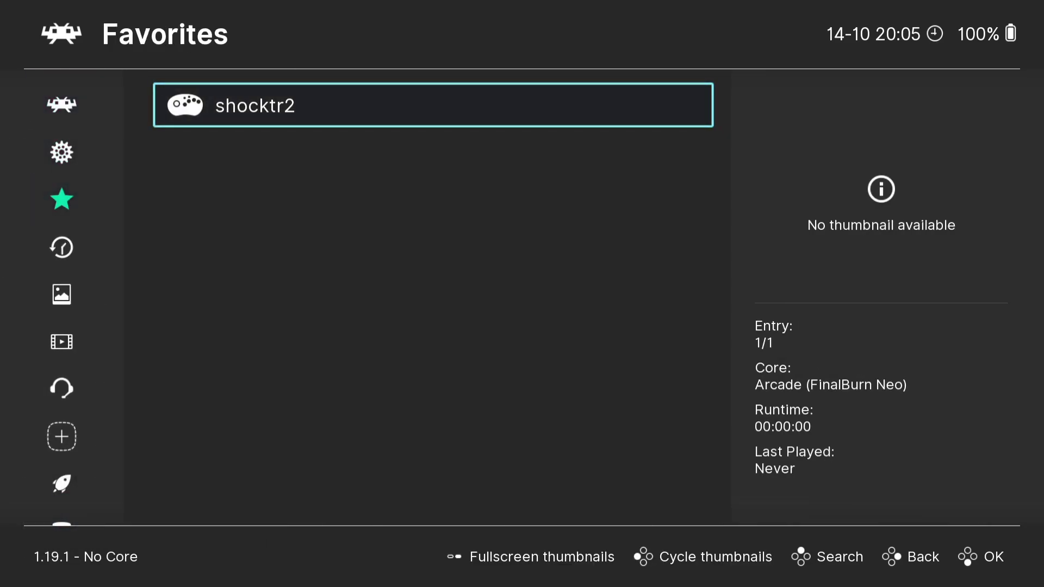
key("Return")
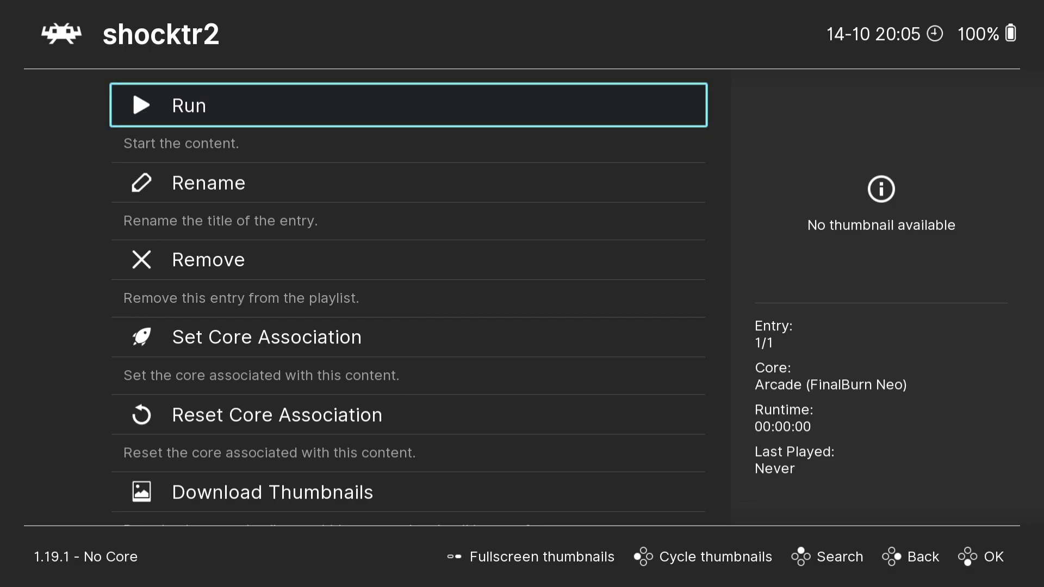